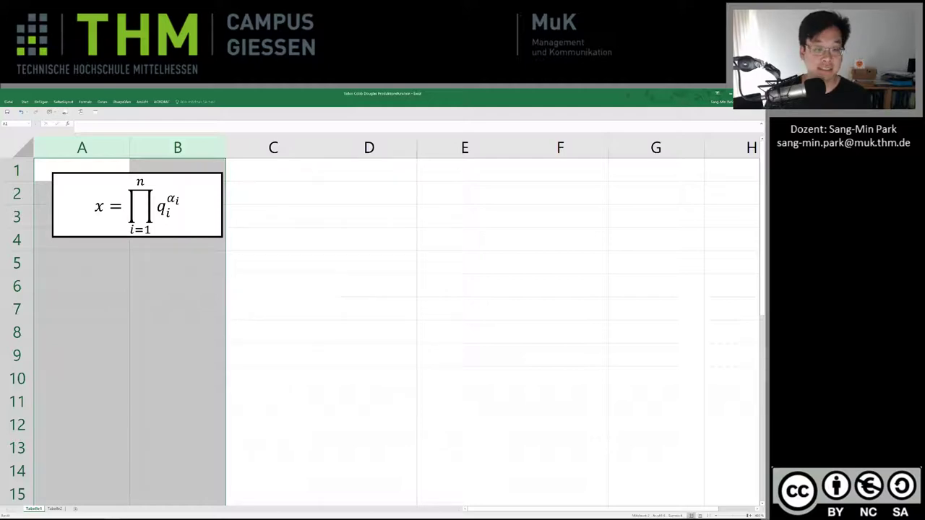
# Step: Select columns A and B holding the formulas and scroll down the sheet
pyautogui.click(111, 270)
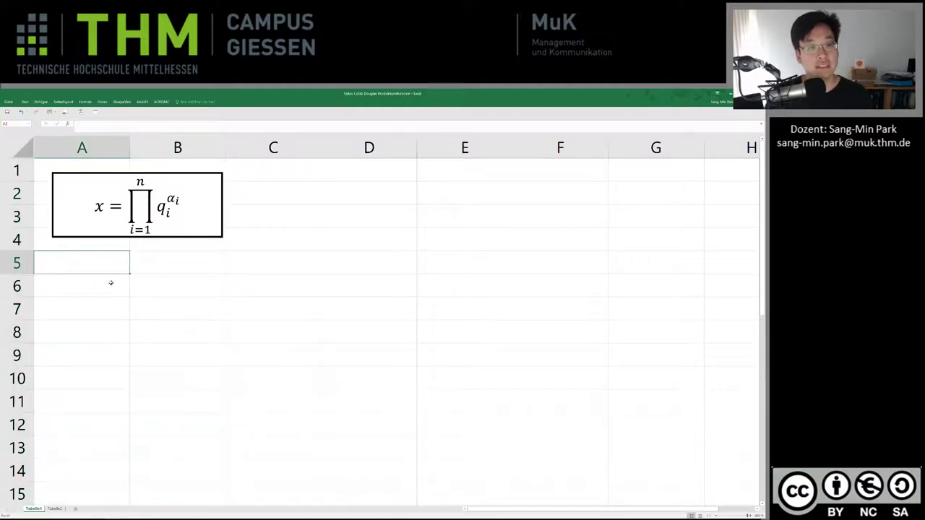
pyautogui.moveTo(81, 147); pyautogui.dragTo(177, 147)
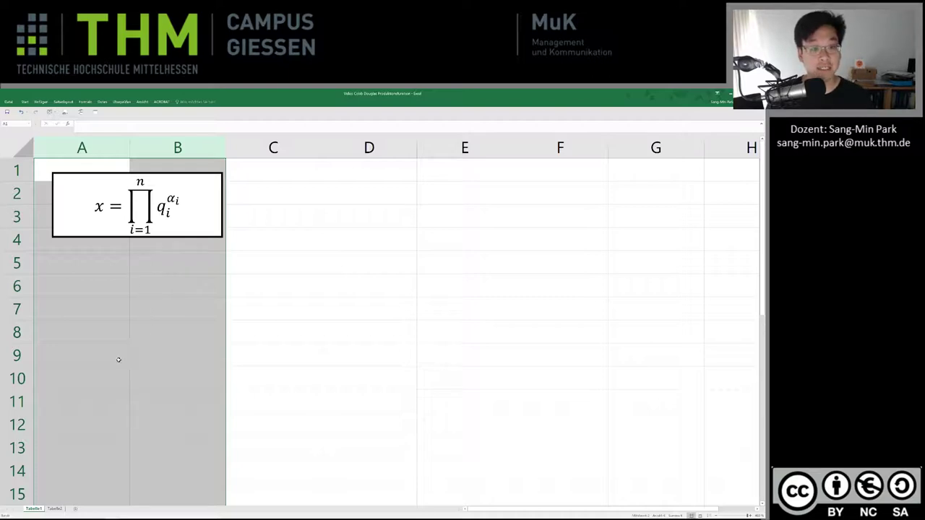
pyautogui.scroll(-1, 118, 359)
pyautogui.scroll(-1, 119, 359)
pyautogui.scroll(-1, 119, 359)
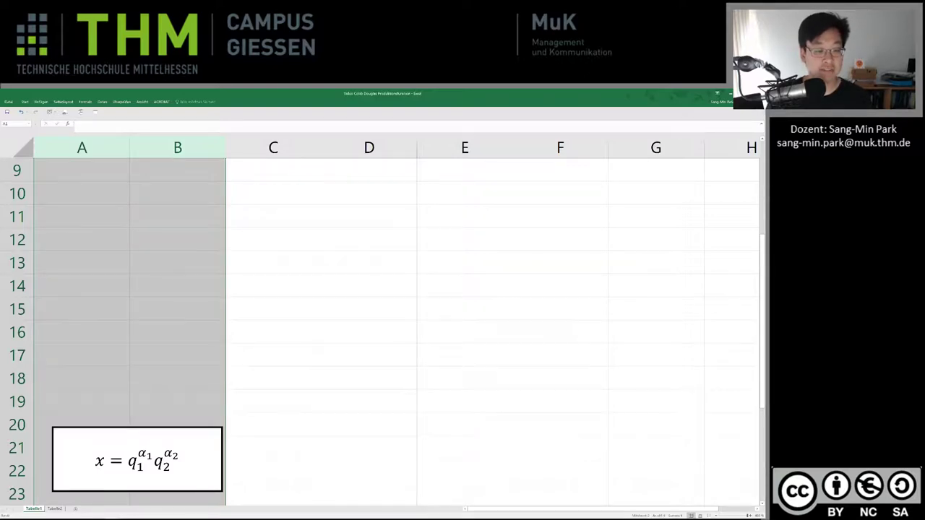
pyautogui.scroll(-2, 382, 325)
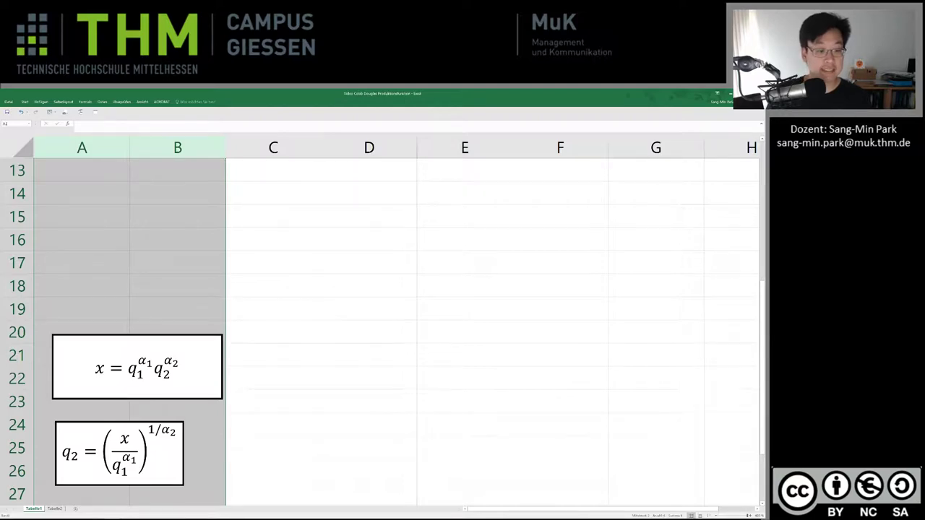
pyautogui.scroll(-1, 383, 325)
pyautogui.scroll(-1, 383, 325)
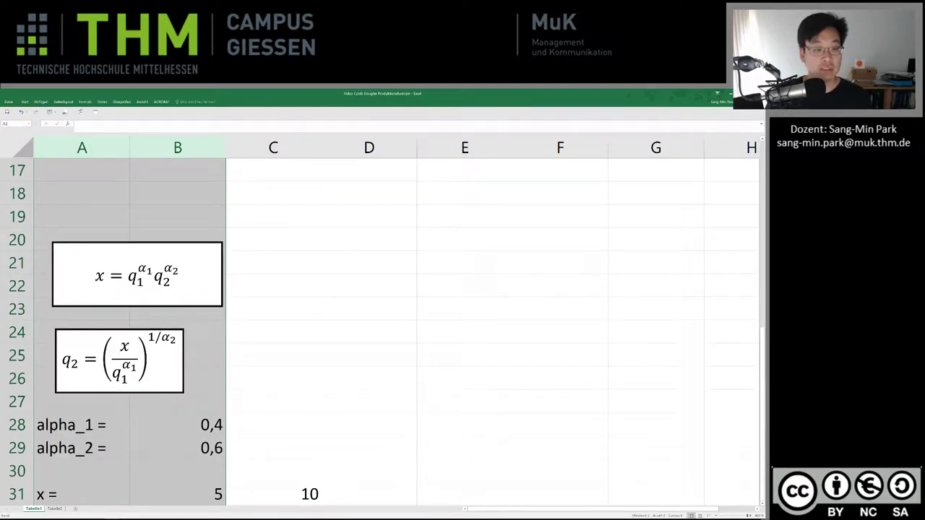
# Step: Point out the alpha parameters, alpha_1 = 0,4 and alpha_2 = 0,6
pyautogui.click(144, 426)
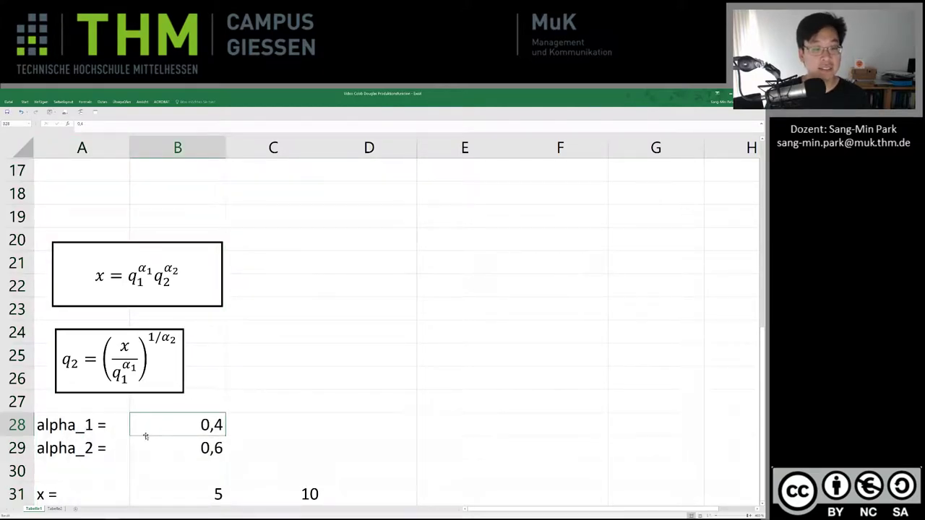
pyautogui.moveTo(120, 432); pyautogui.dragTo(147, 439)
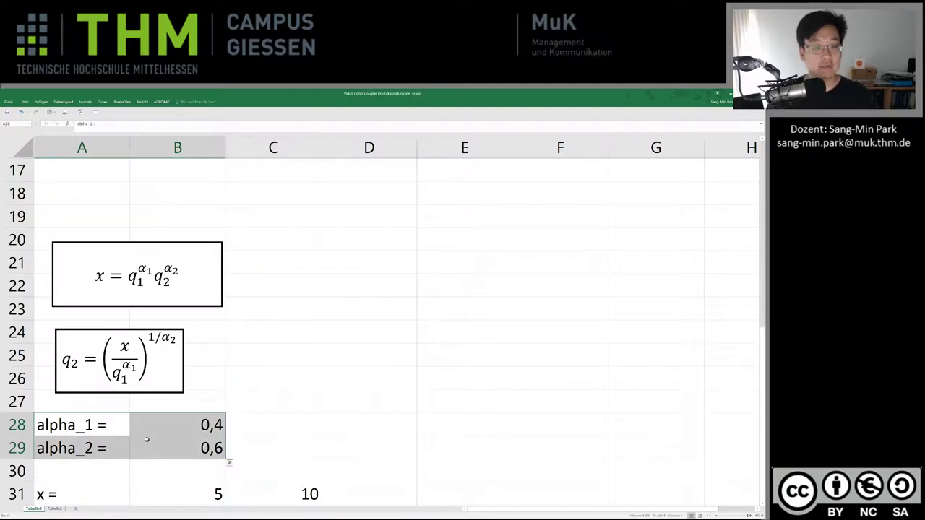
pyautogui.click(137, 430)
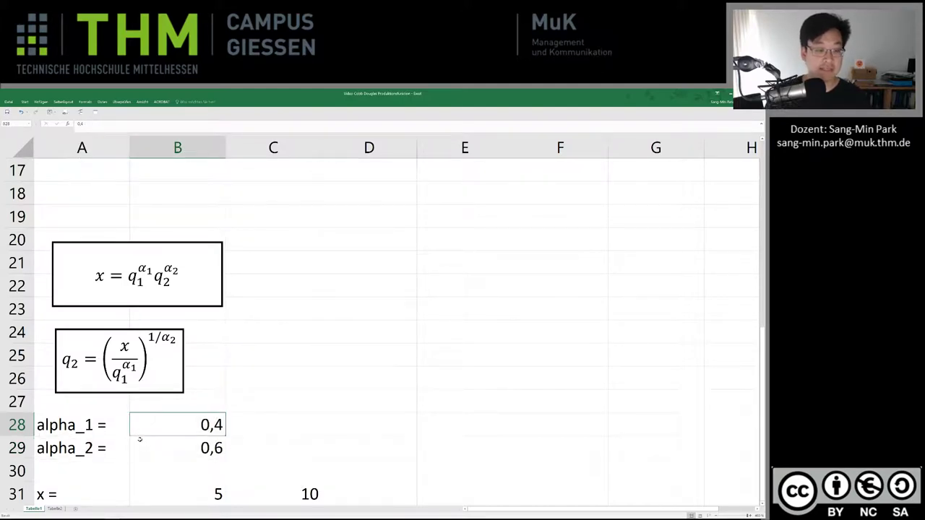
pyautogui.click(139, 448)
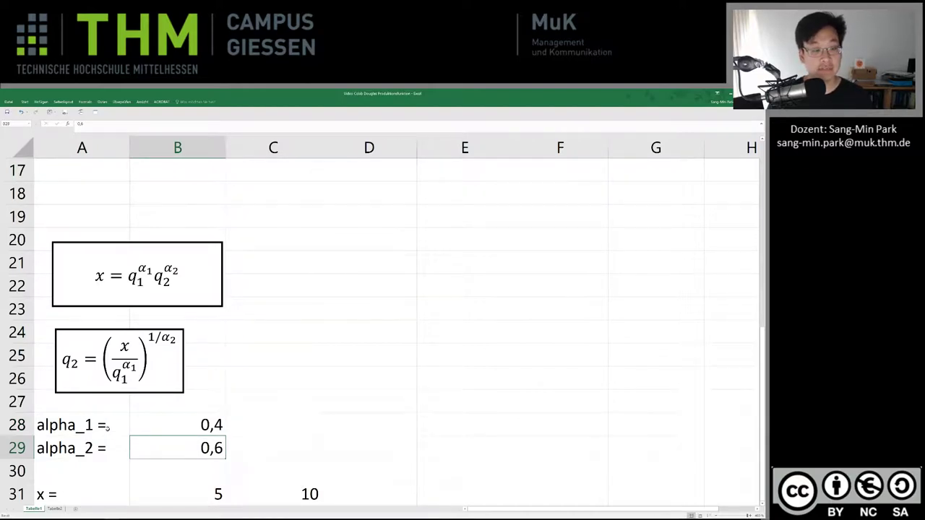
pyautogui.moveTo(79, 424); pyautogui.dragTo(142, 443)
pyautogui.click(160, 422)
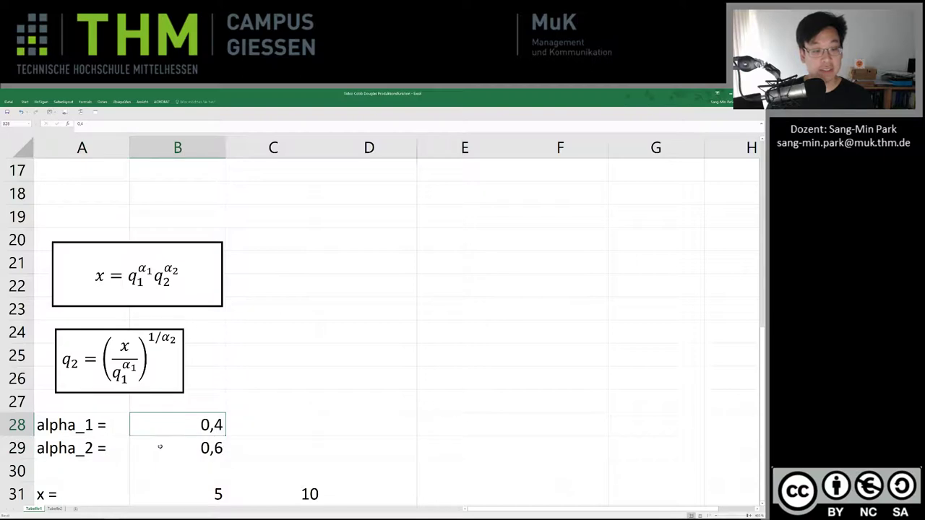
pyautogui.click(159, 447)
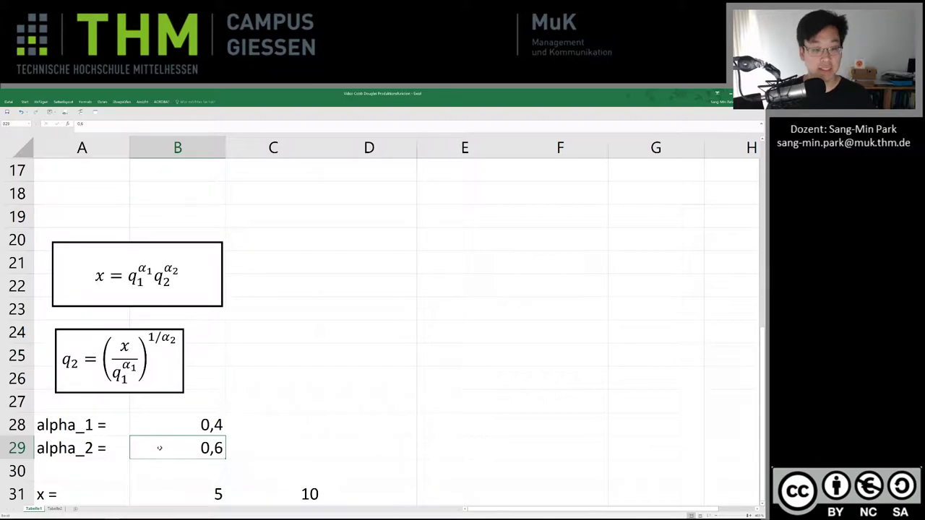
pyautogui.click(171, 430)
pyautogui.click(173, 449)
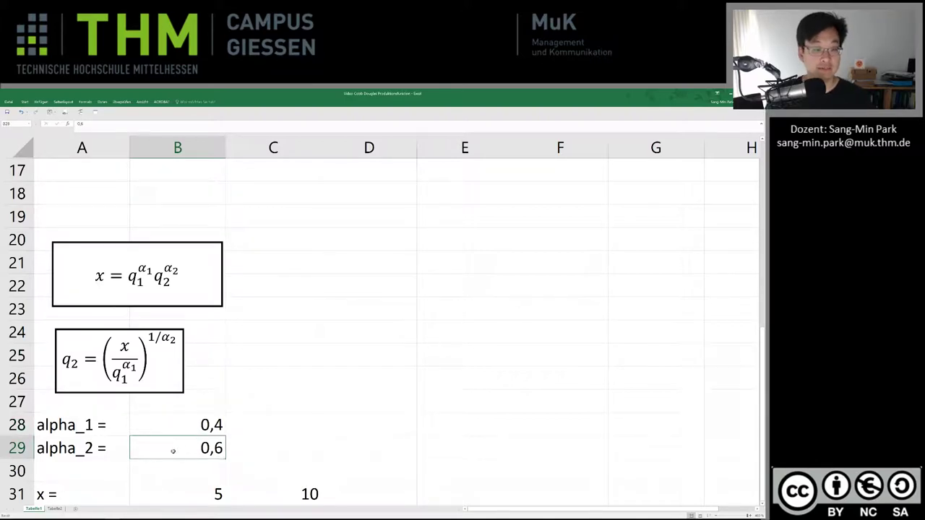
pyautogui.scroll(-1, 173, 451)
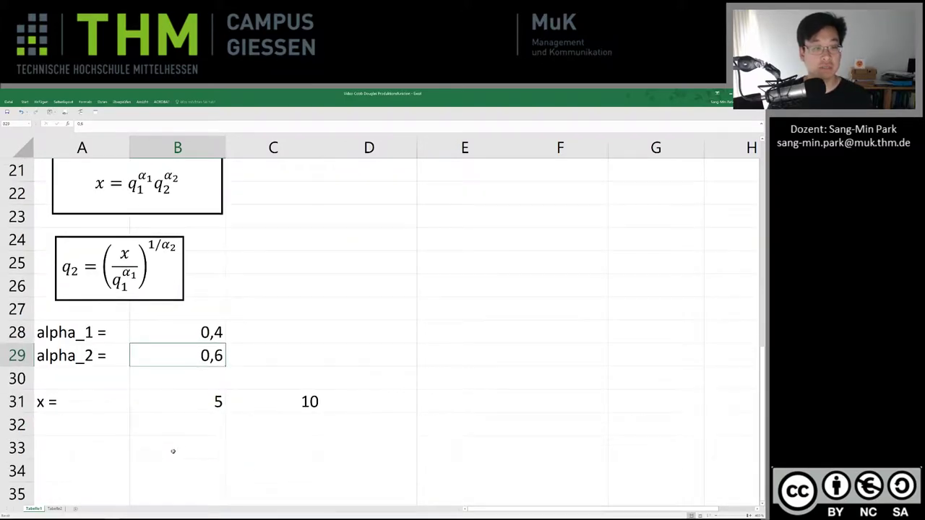
# Step: Point out the output levels x = 5 and x = 10
pyautogui.click(101, 405)
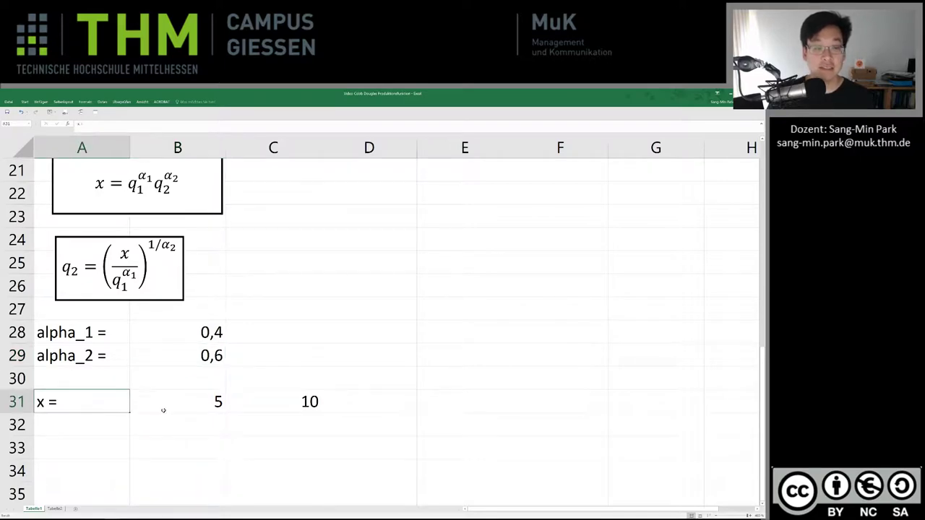
pyautogui.click(166, 410)
pyautogui.click(247, 403)
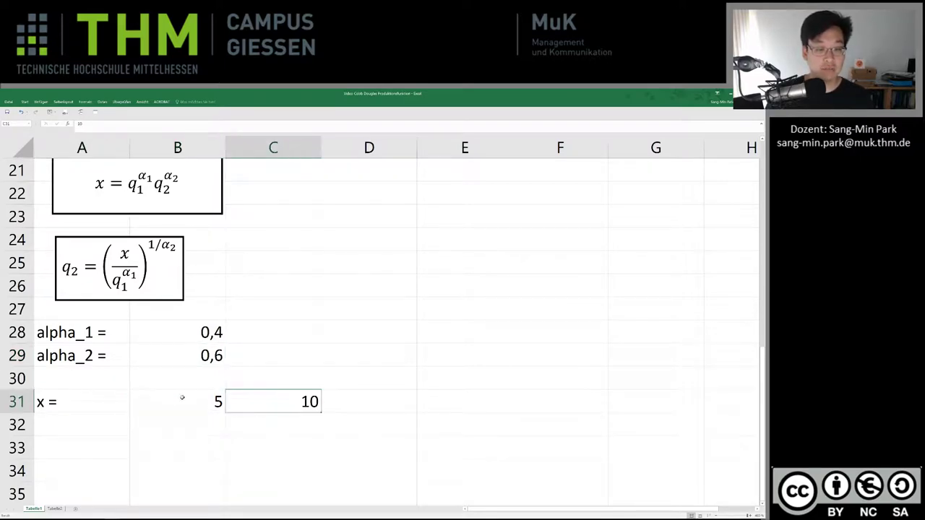
pyautogui.click(182, 399)
pyautogui.click(245, 402)
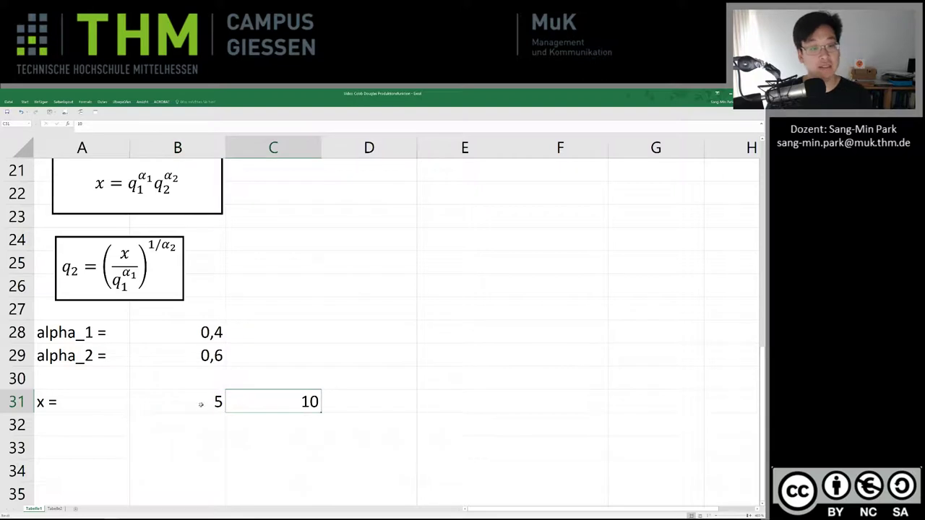
pyautogui.click(193, 405)
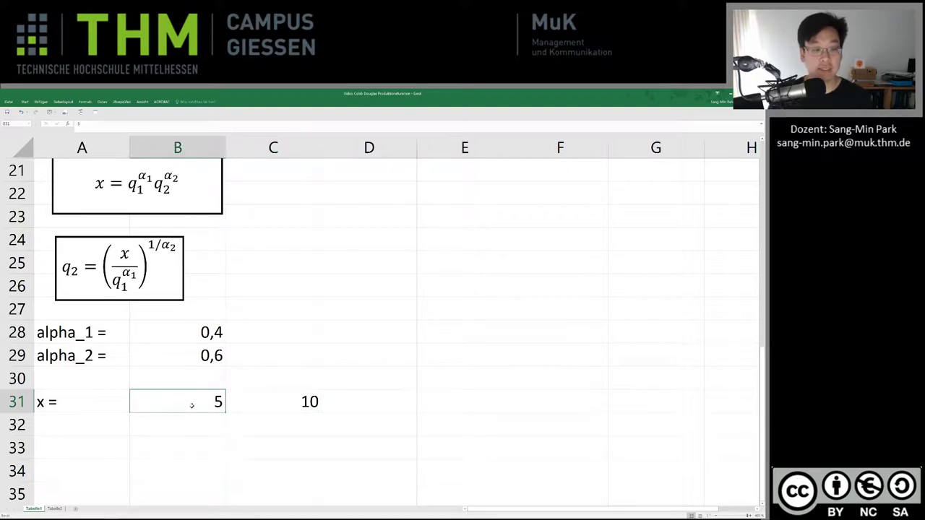
# Step: Enter the header q_1 in A33 with starting values 0,1 and 0,2 below it
pyautogui.click(85, 449)
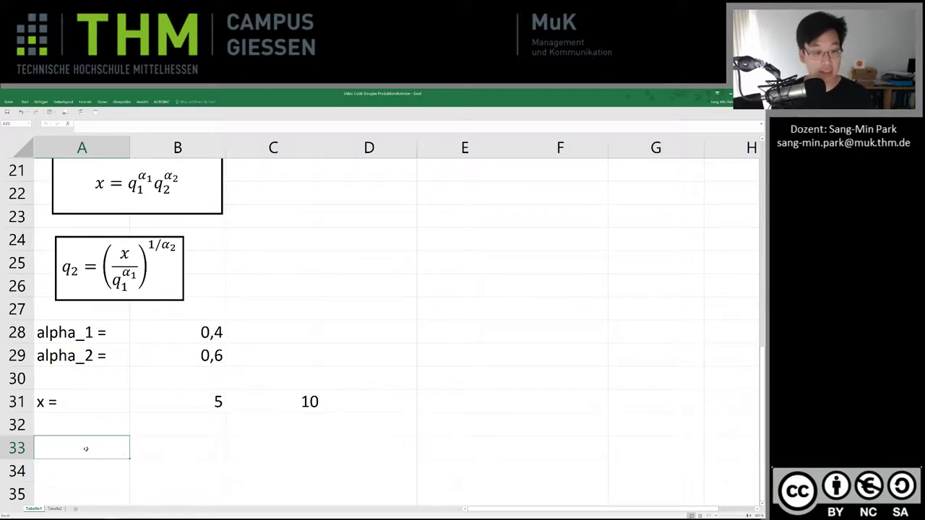
pyautogui.write('q_1')
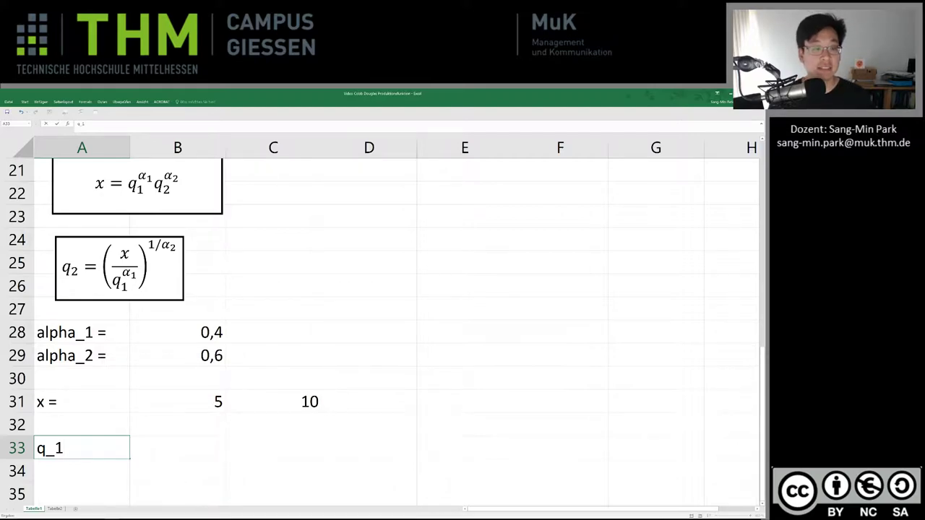
pyautogui.press('Return')
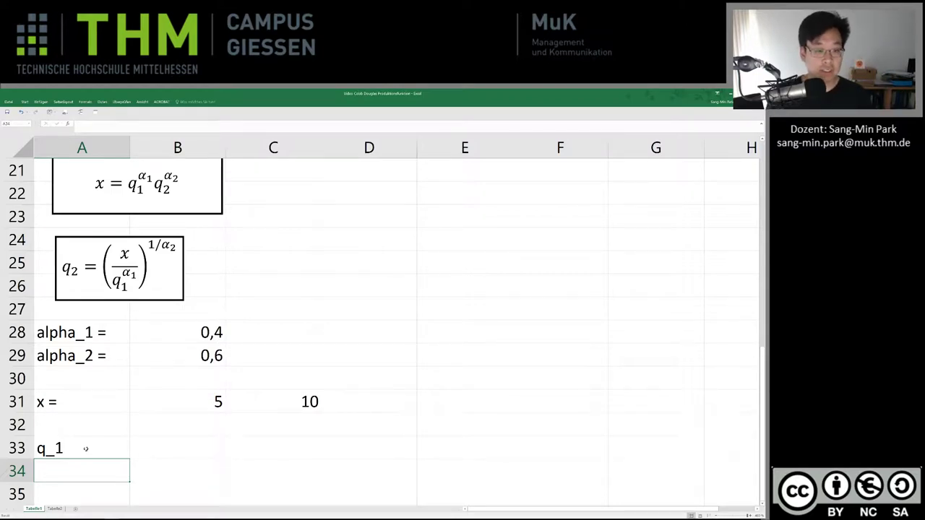
pyautogui.write('0')
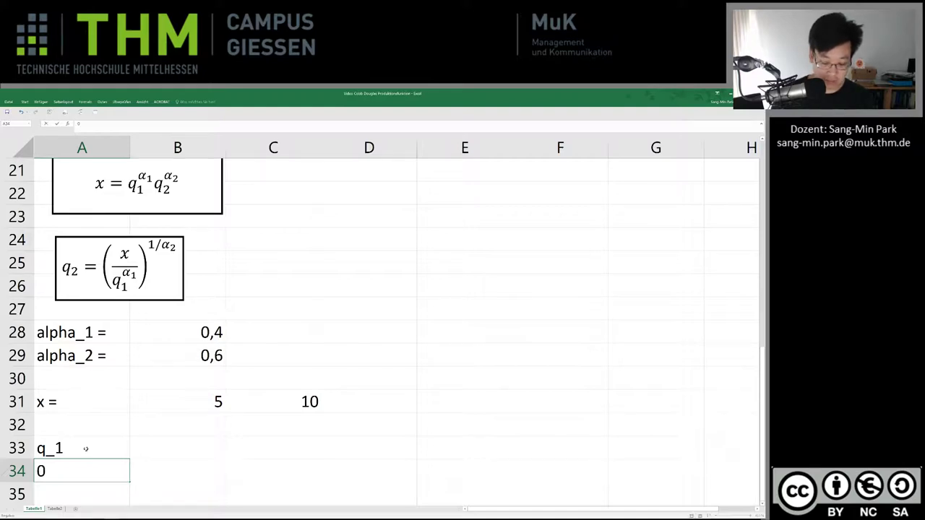
pyautogui.write(',1')
pyautogui.press('Return')
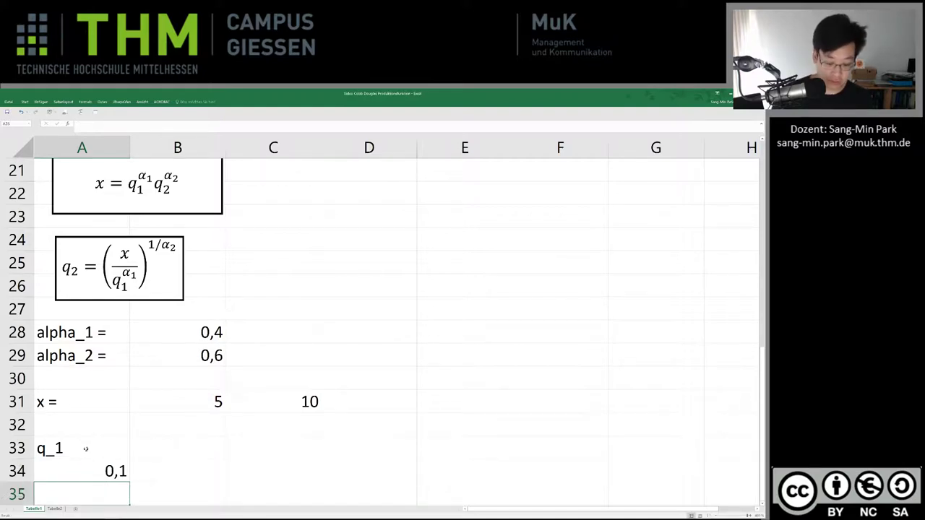
pyautogui.write('0,2')
pyautogui.press('Return')
# Step: Extend the 0,1-step series down column A to 10 in row 133
pyautogui.click(85, 447)
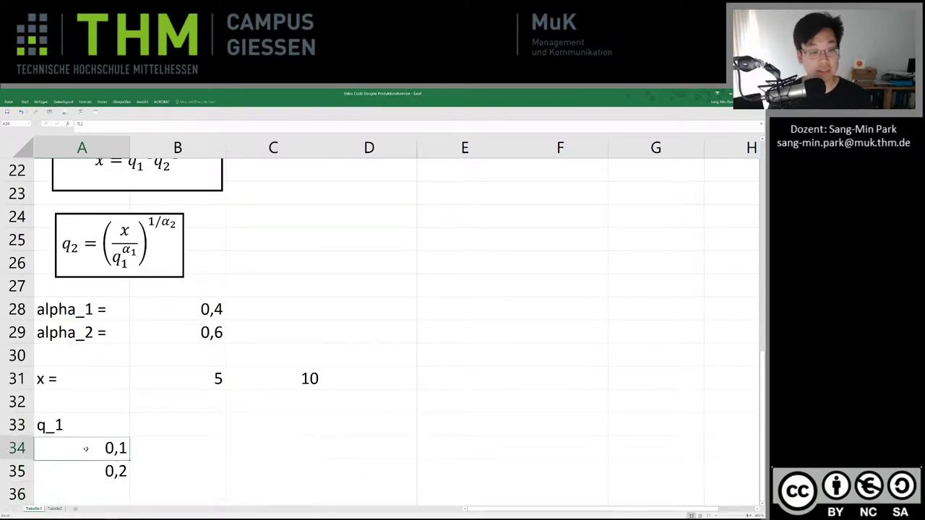
pyautogui.hotkey('shift', 'Down')
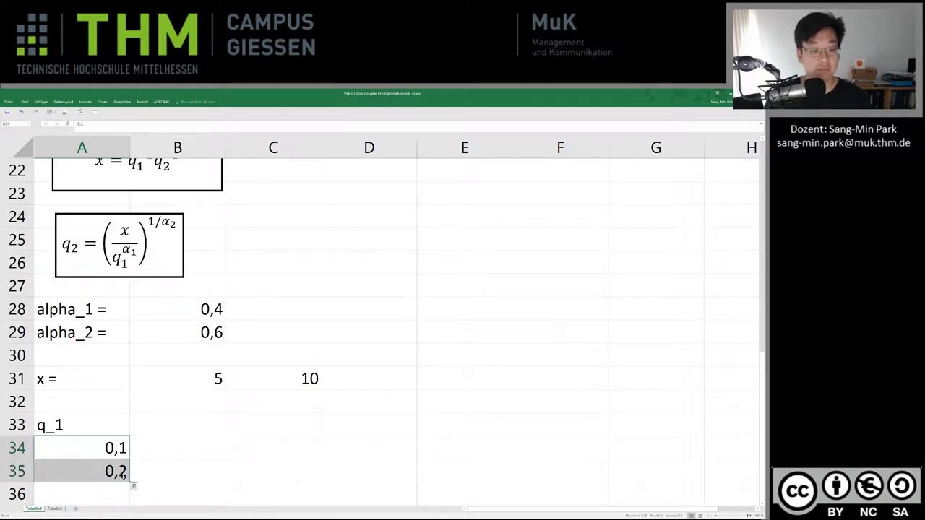
pyautogui.moveTo(132, 483); pyautogui.dragTo(121, 513)
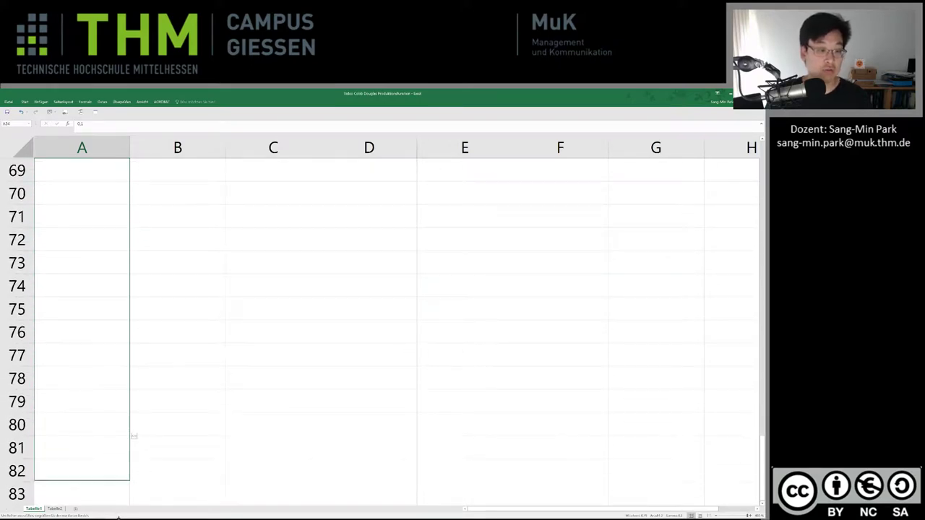
pyautogui.moveTo(121, 513); pyautogui.dragTo(107, 430)
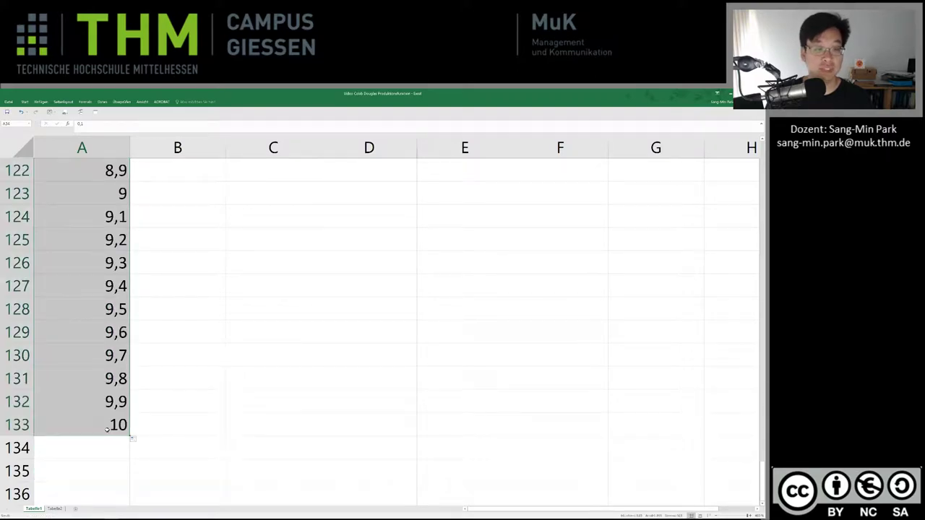
pyautogui.click(107, 429)
pyautogui.hotkey('ctrl', 'Up')
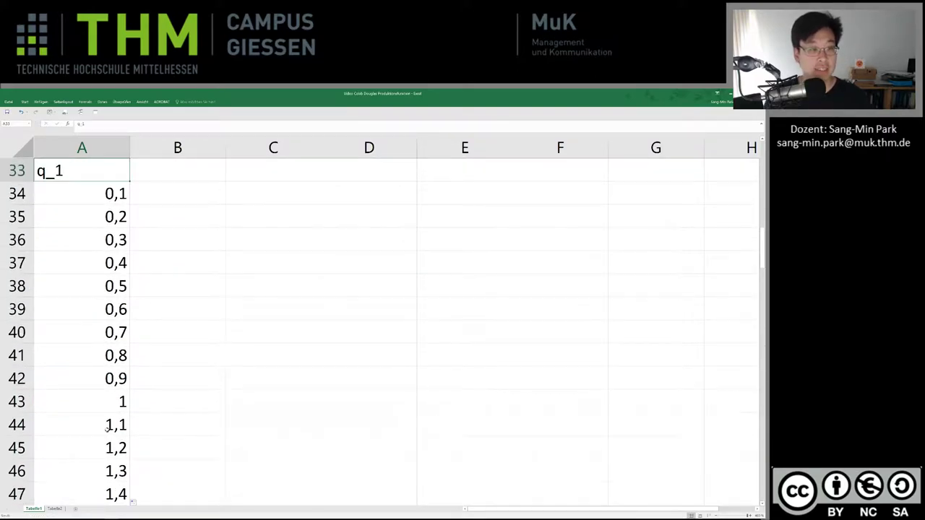
# Step: Start converting the q_1 column into a table with Ctrl+T
pyautogui.scroll(2, 106, 429)
pyautogui.scroll(1, 104, 405)
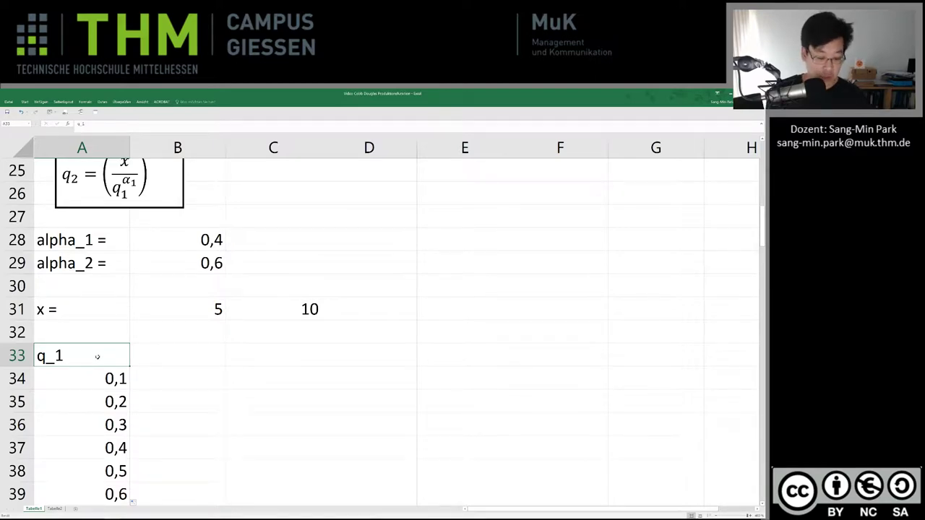
pyautogui.scroll(-3, 97, 356)
pyautogui.hotkey('ctrl', 't')
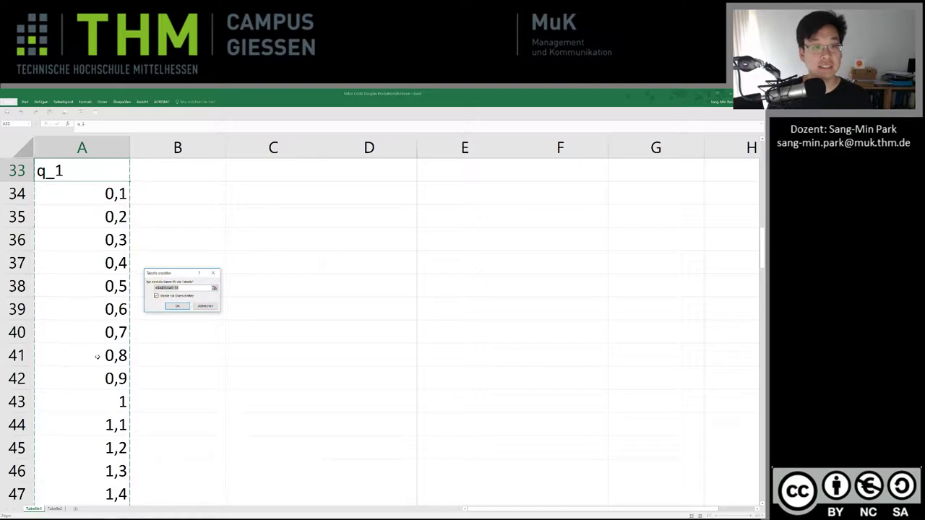
# Step: Confirm Create Table so the q_1 range becomes a formatted table
pyautogui.press('Return')
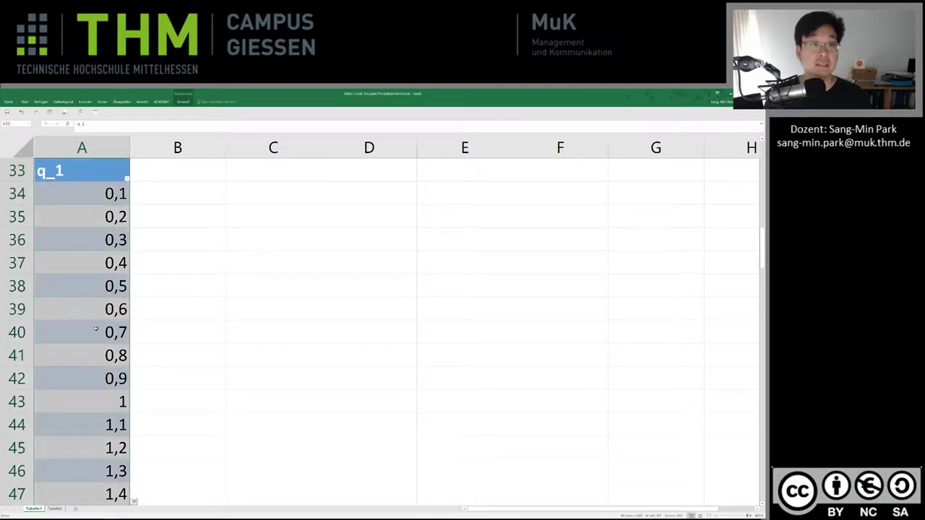
pyautogui.scroll(2, 95, 329)
pyautogui.click(92, 268)
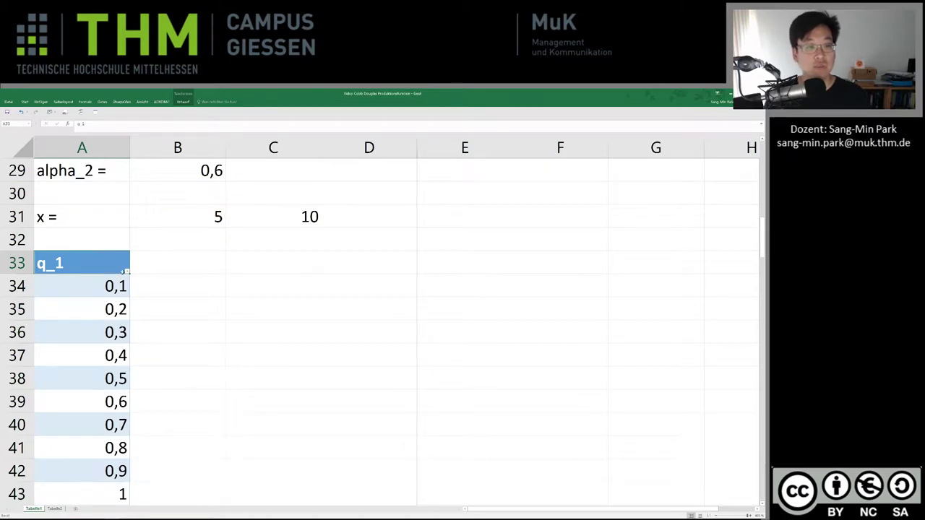
# Step: Add the header q_2 (5) in B33 and begin its formula =()^(1/
pyautogui.click(156, 265)
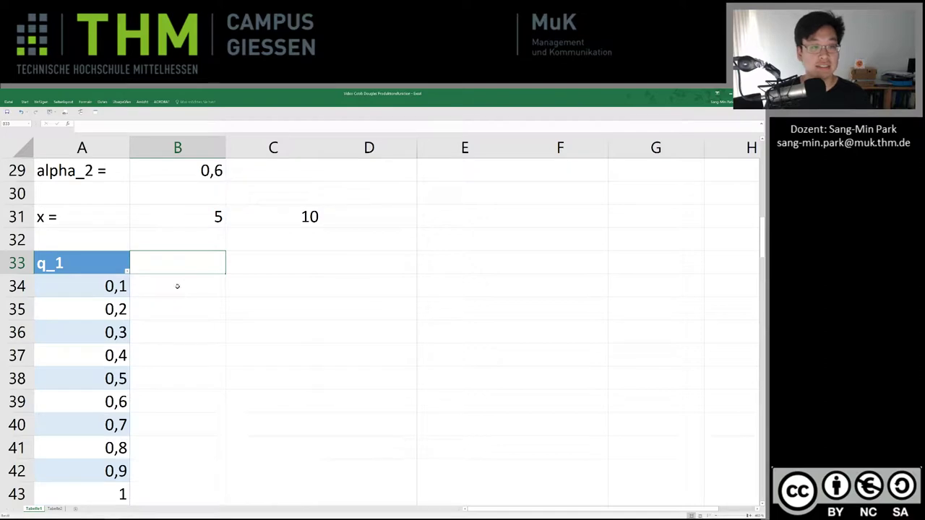
pyautogui.scroll(1, 177, 287)
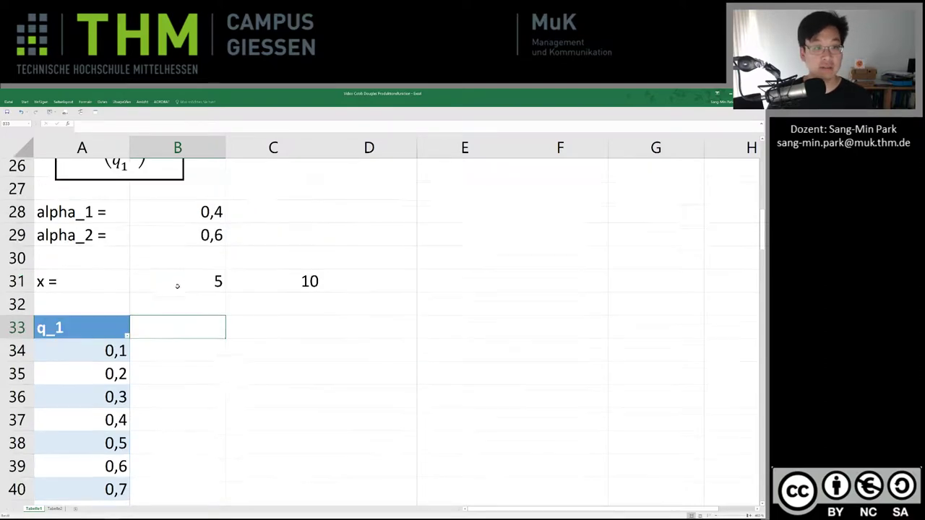
pyautogui.scroll(2, 177, 287)
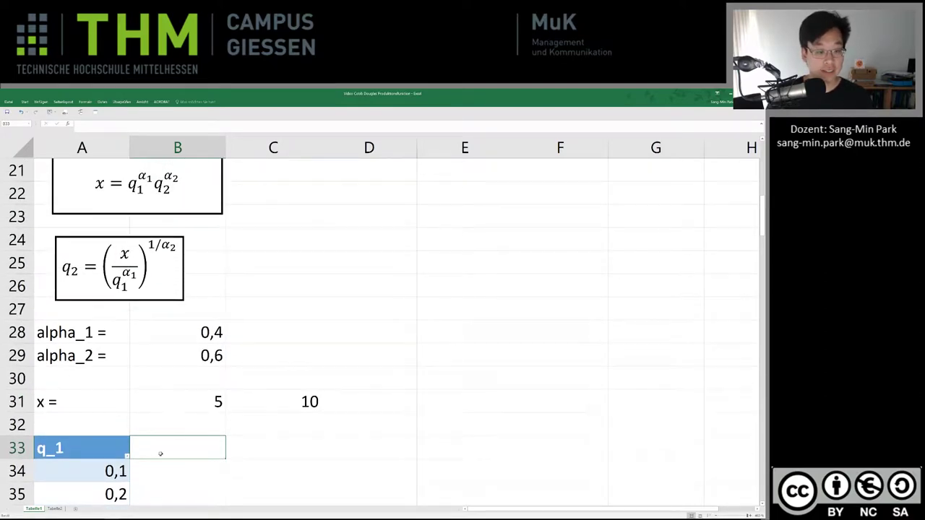
pyautogui.write('q')
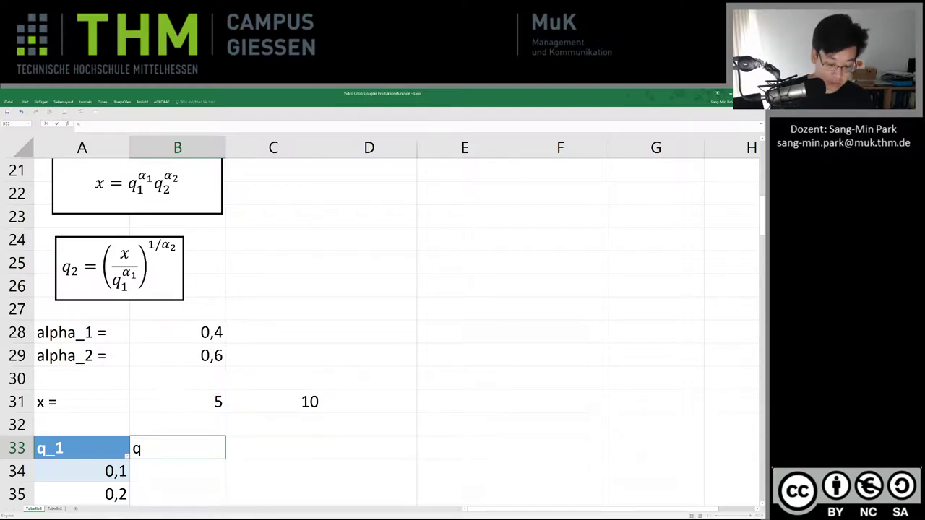
pyautogui.write('_2 (')
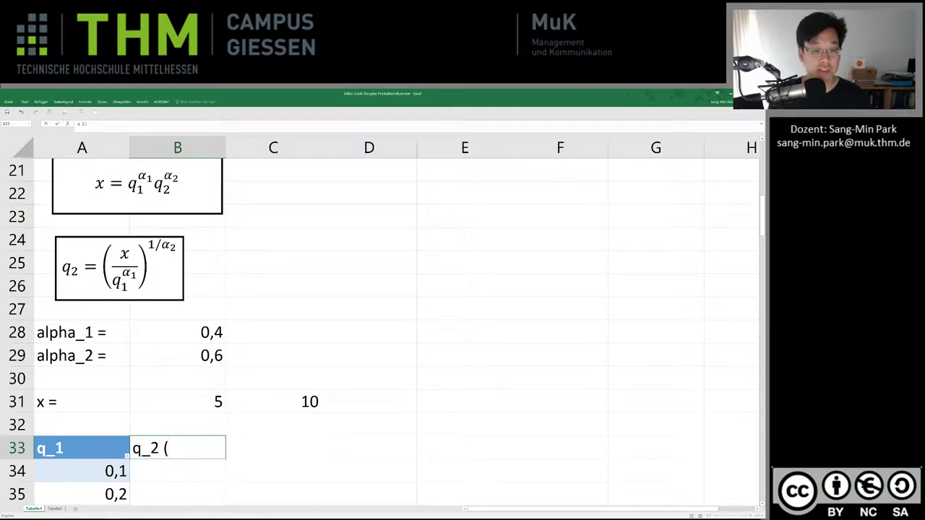
pyautogui.write('5)')
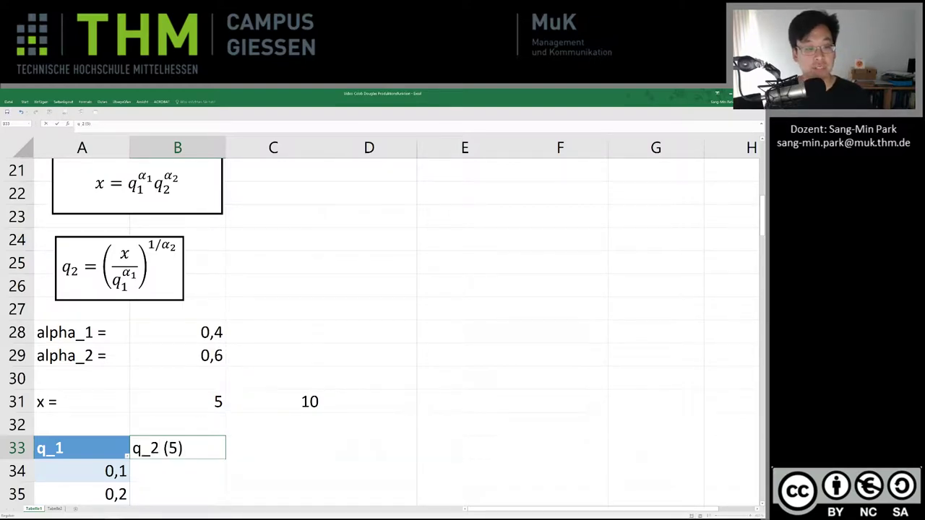
pyautogui.press('Return')
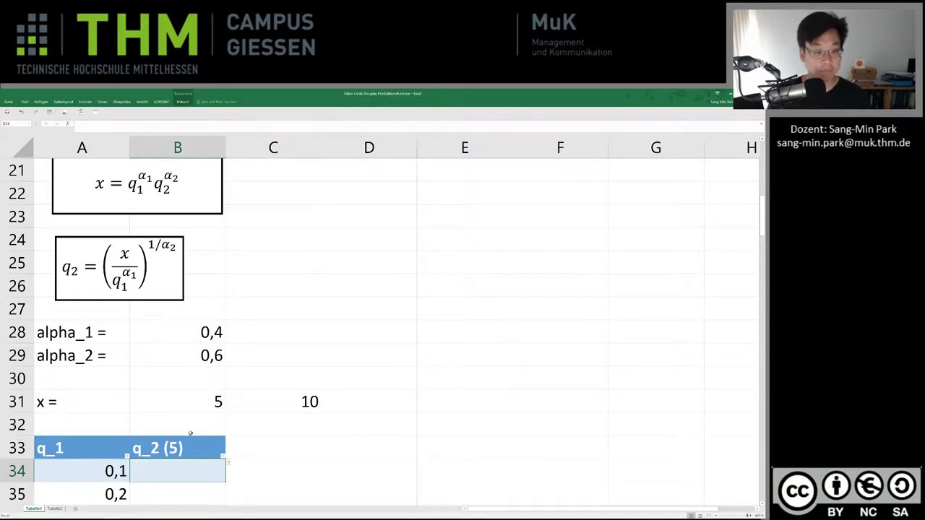
pyautogui.write('=')
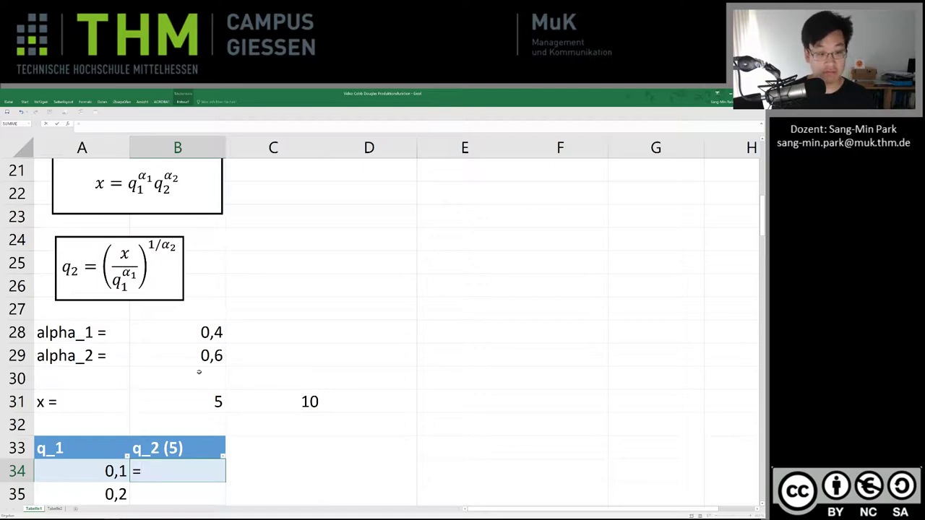
pyautogui.write('()')
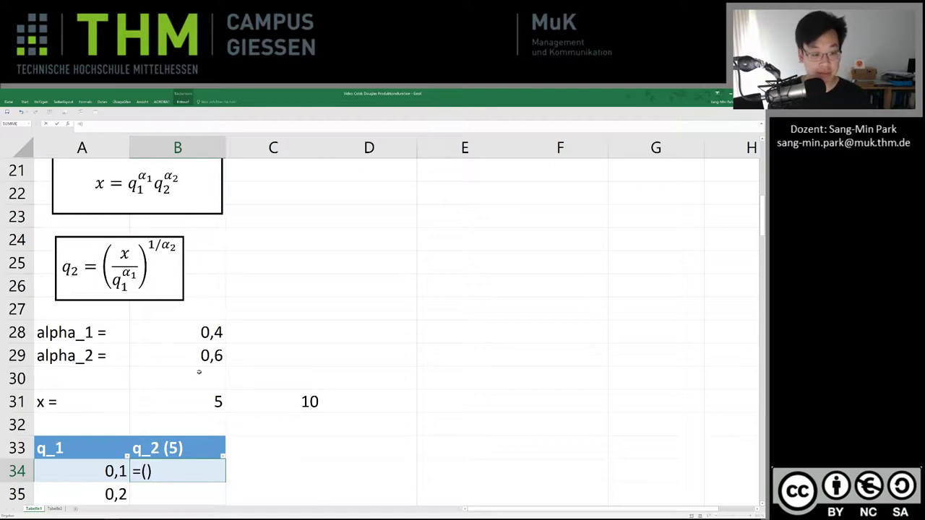
pyautogui.write('^')
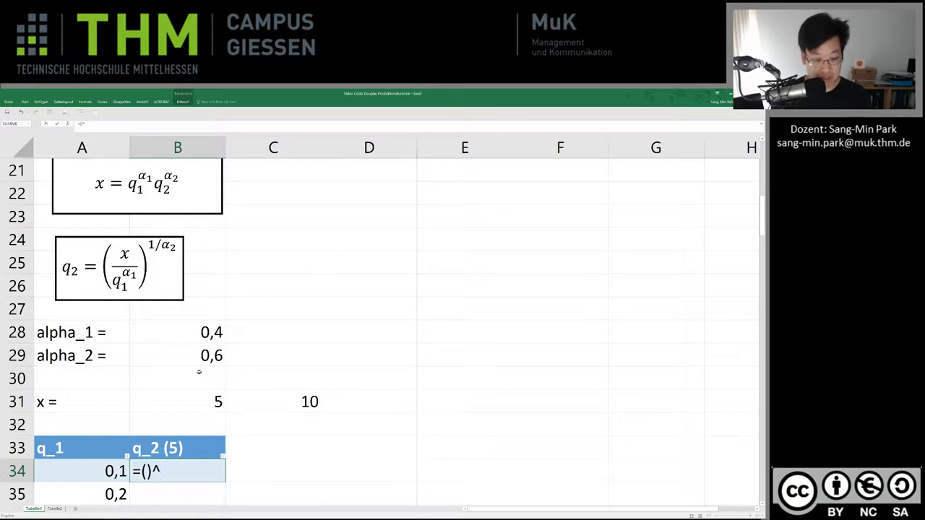
pyautogui.write('(')
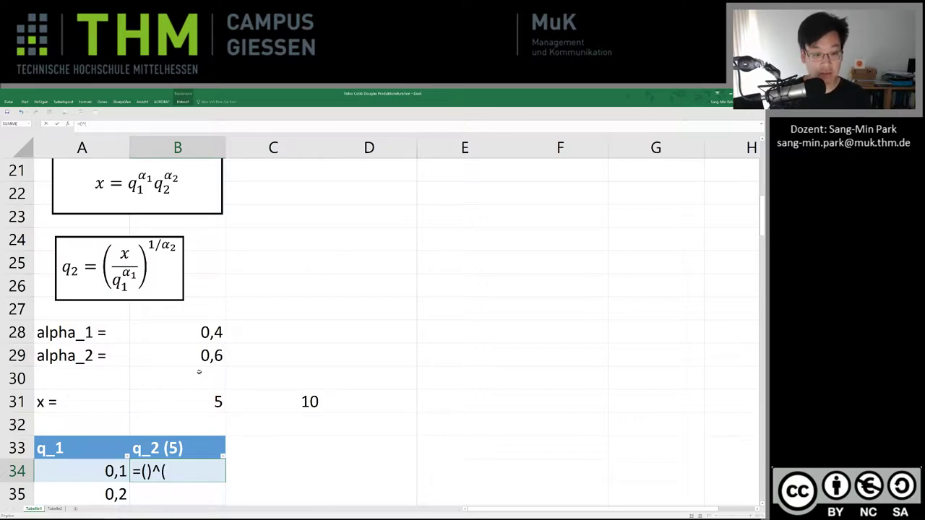
pyautogui.write('1/')
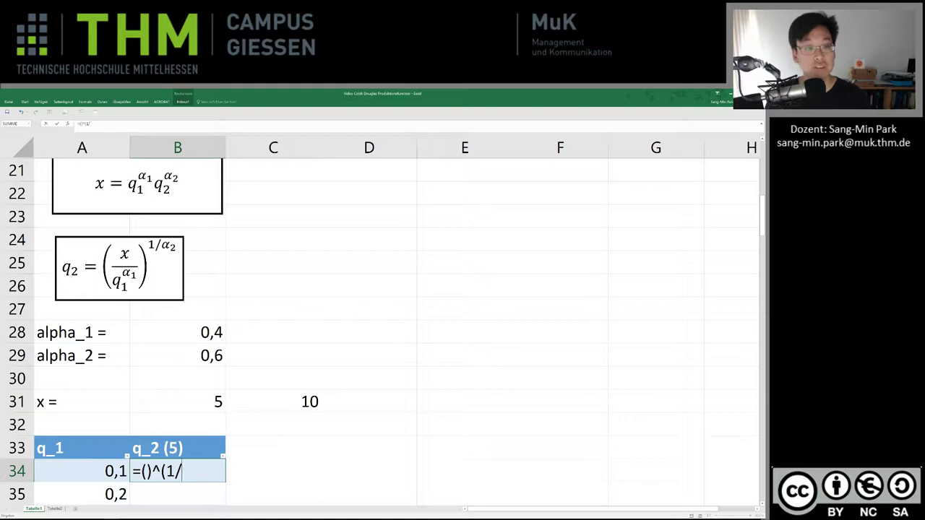
# Step: Enter =($B$31/[@[q_1]]^$B$28)^(1/$B$29) in B34, giving 67,8604404 at q_1 0,1
pyautogui.click(174, 355)
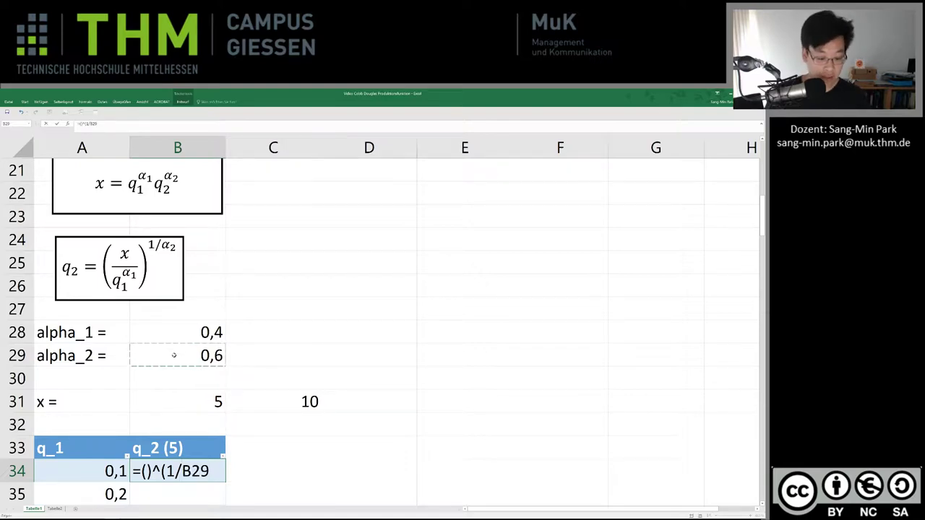
pyautogui.press('F4')
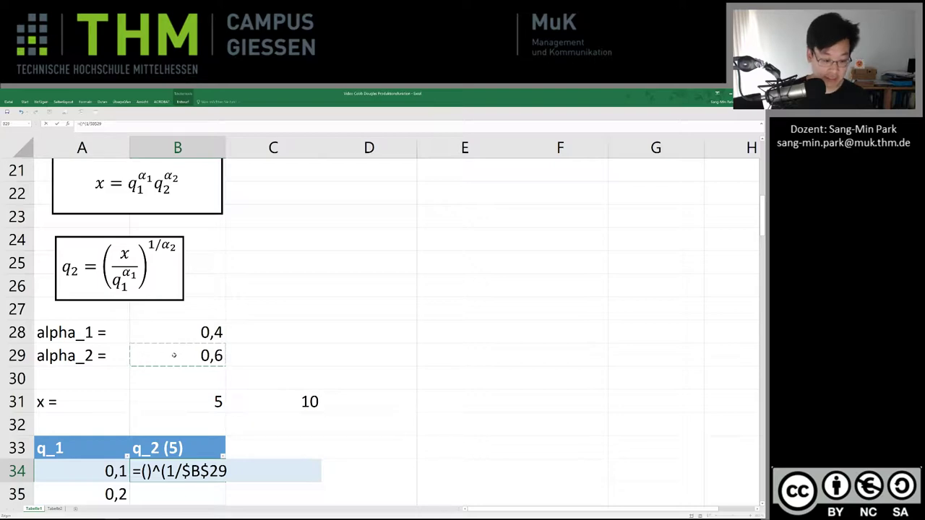
pyautogui.write(')')
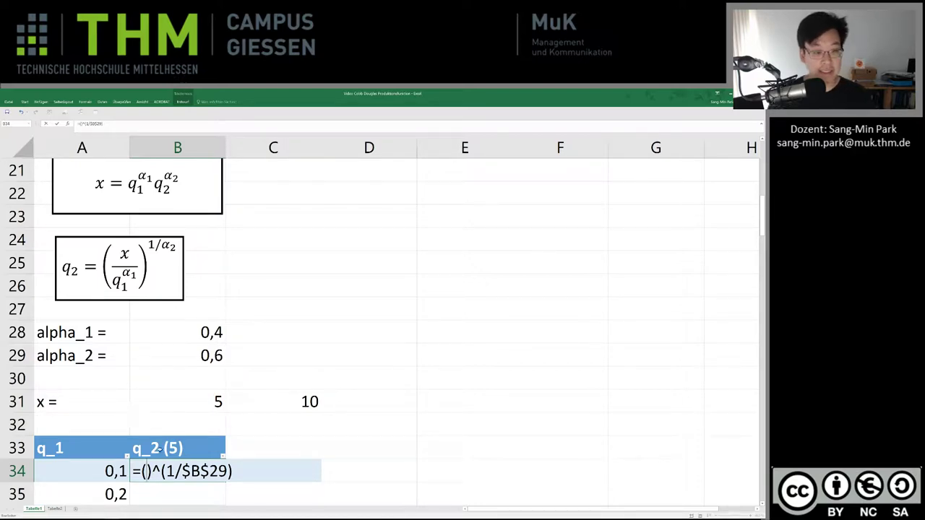
pyautogui.click(178, 403)
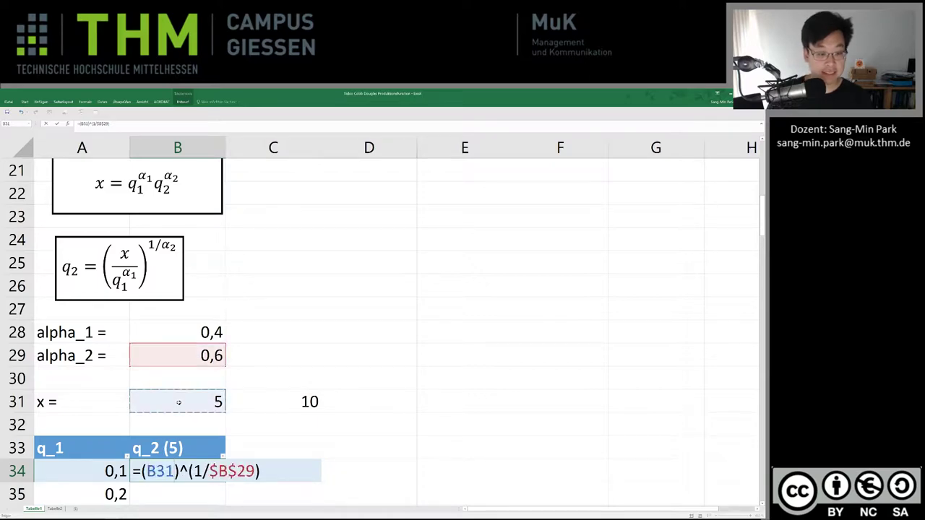
pyautogui.press('F4')
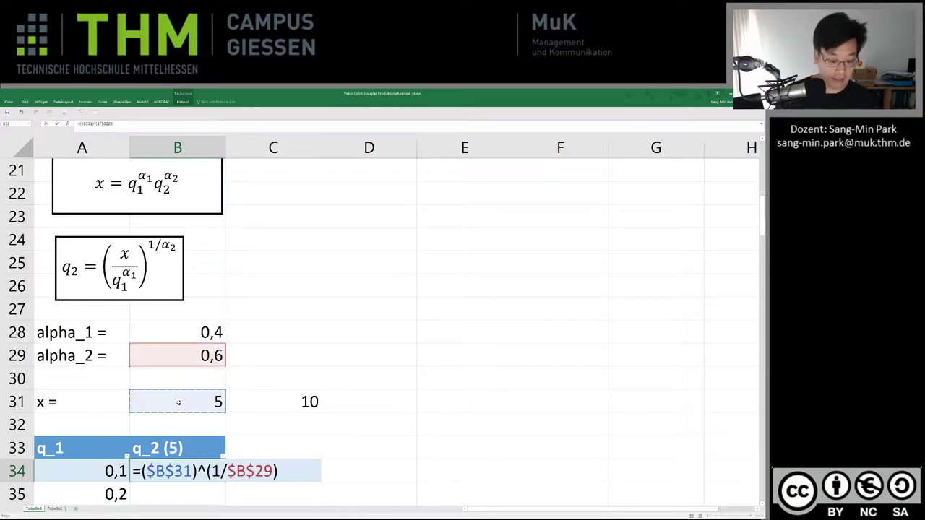
pyautogui.write('/')
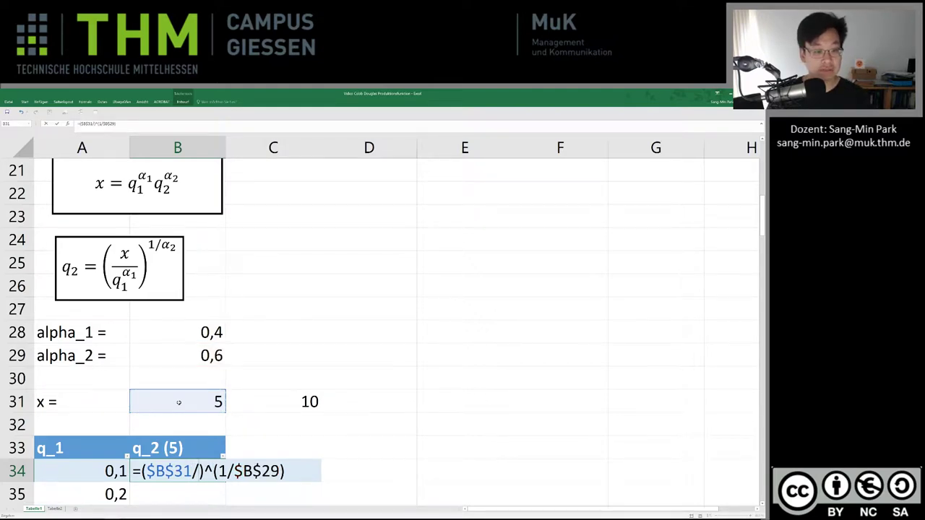
pyautogui.click(97, 470)
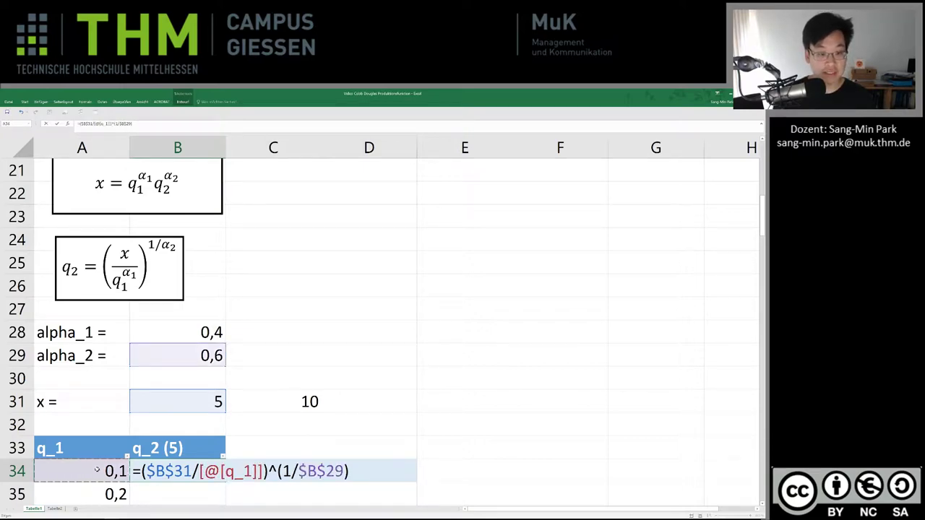
pyautogui.write('^')
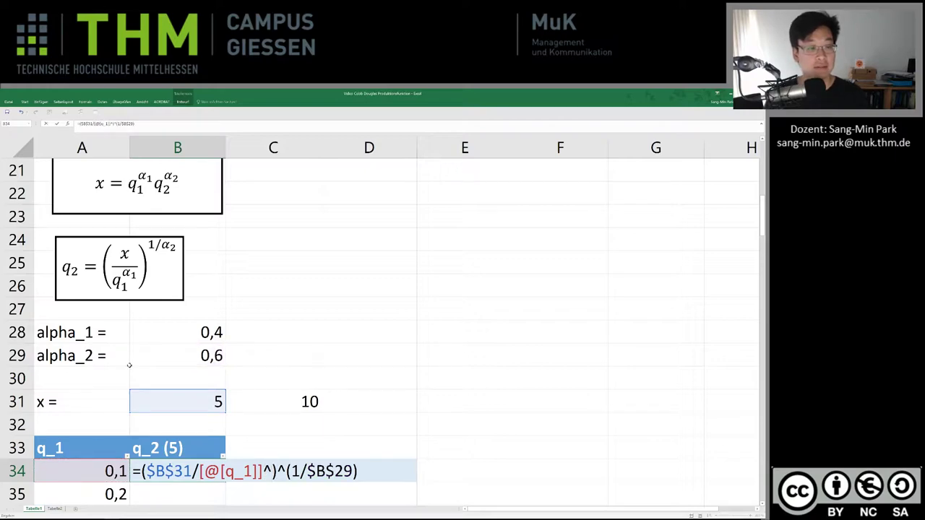
pyautogui.click(154, 335)
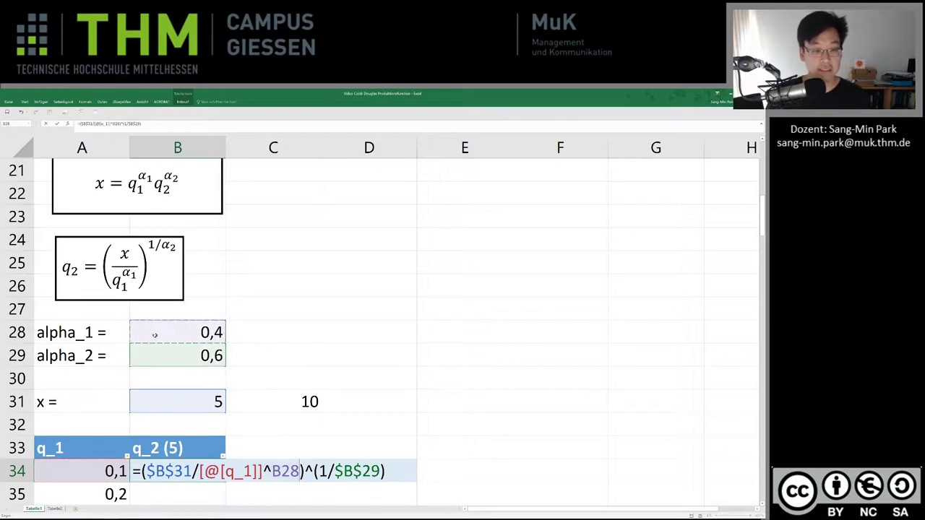
pyautogui.press('F4')
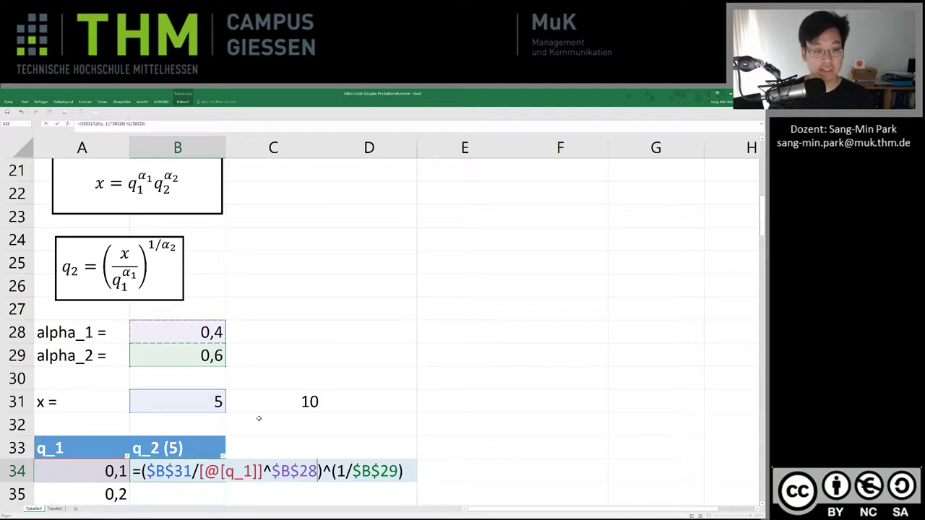
pyautogui.press('Return')
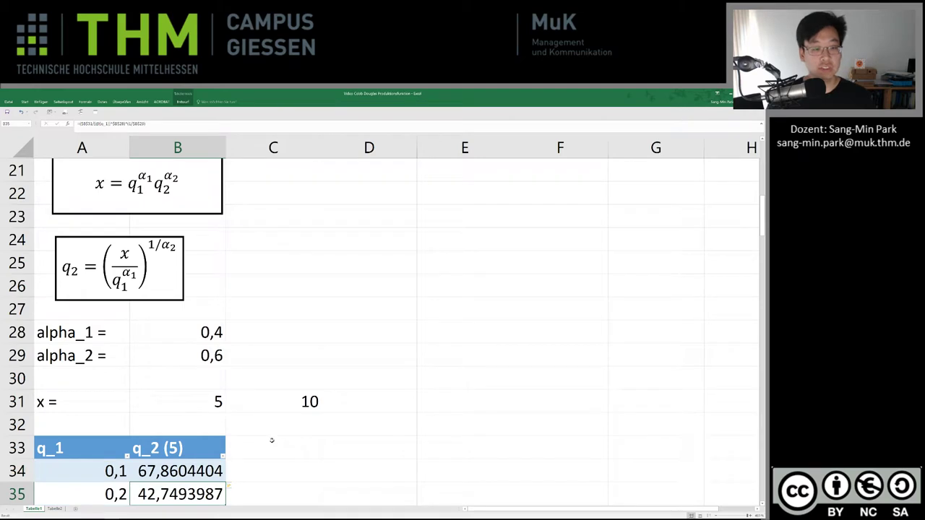
# Step: Inspect the q_2 (5) results, including the value at q_1 0,7
pyautogui.click(181, 471)
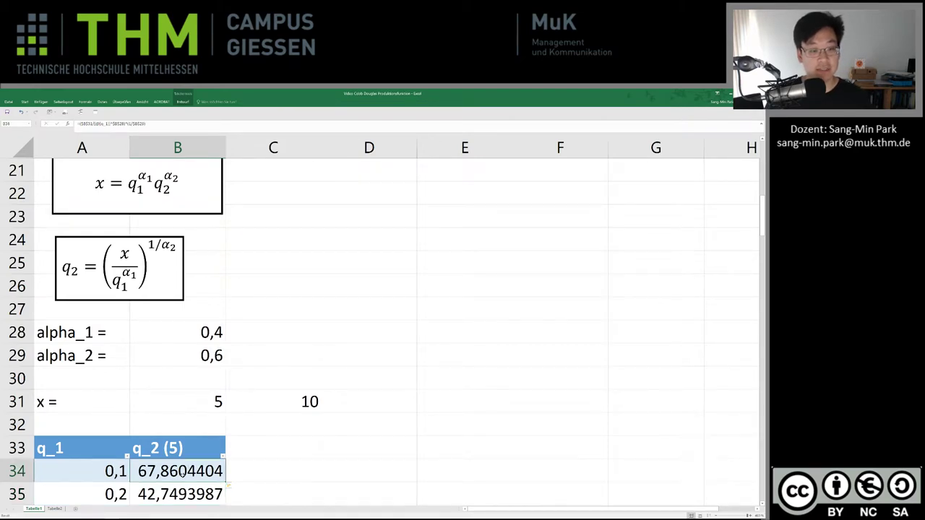
pyautogui.scroll(-1, 181, 471)
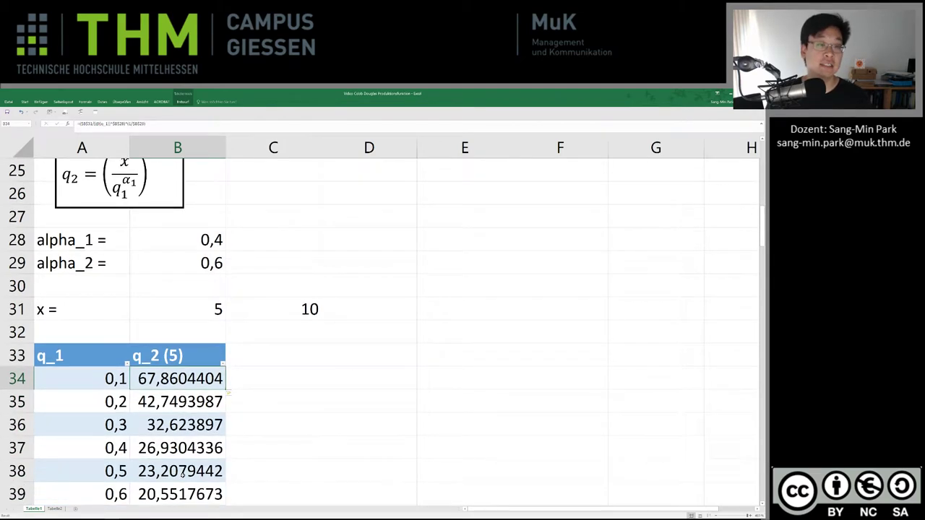
pyautogui.scroll(-1, 182, 471)
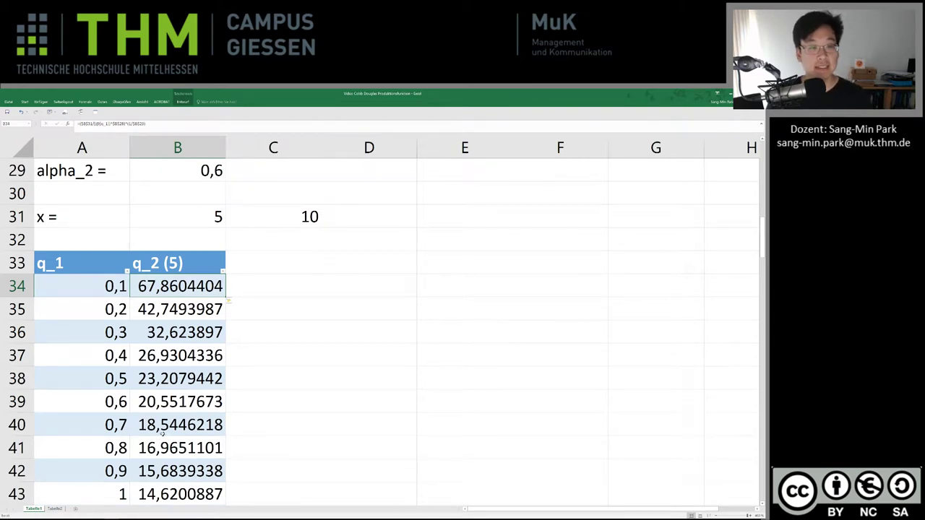
pyautogui.click(181, 427)
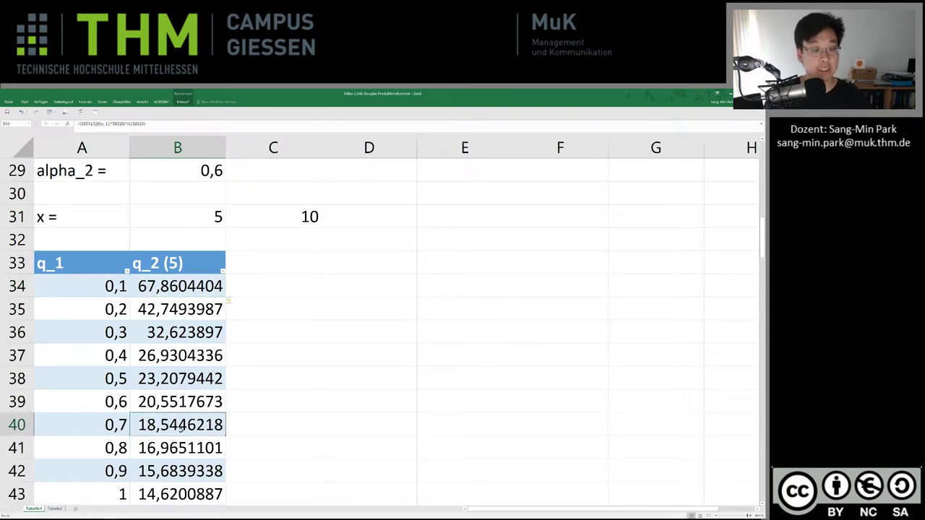
pyautogui.click(179, 263)
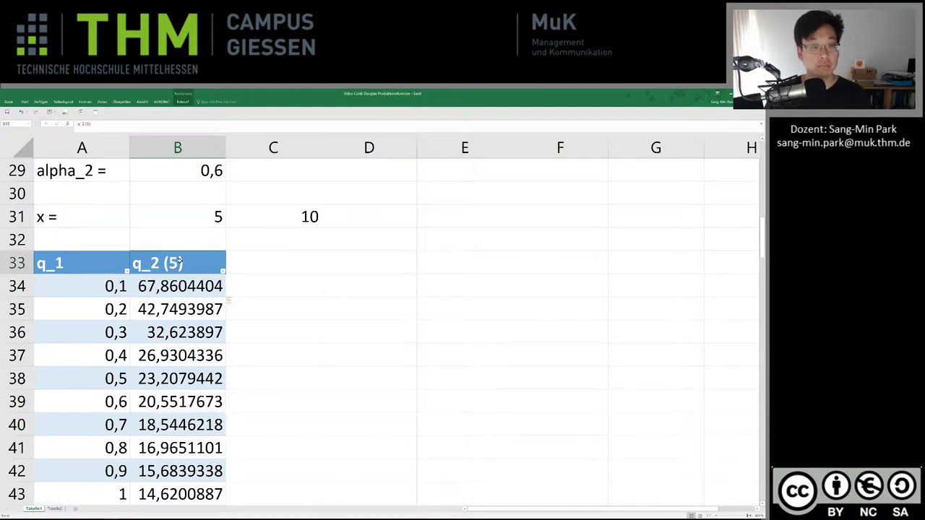
# Step: Add the heading q_2 (10) in C33 to extend the table
pyautogui.click(242, 262)
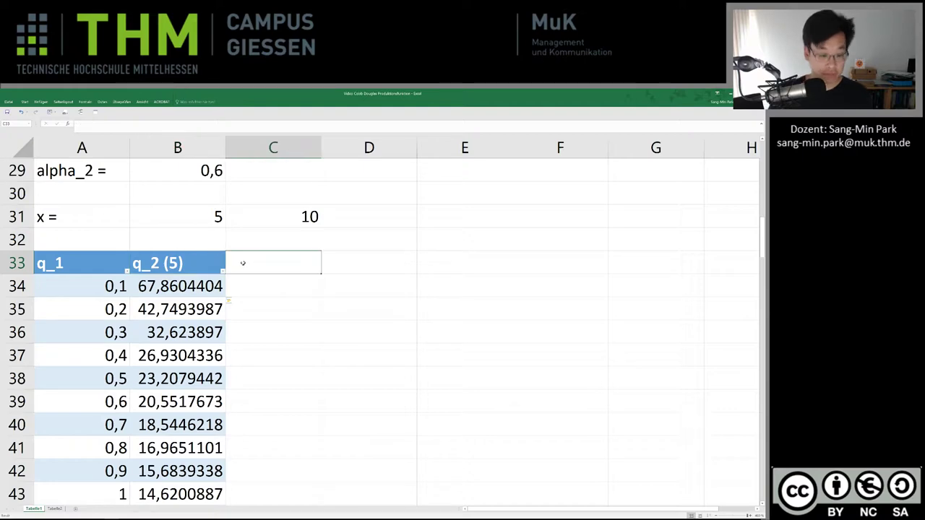
pyautogui.write('q_')
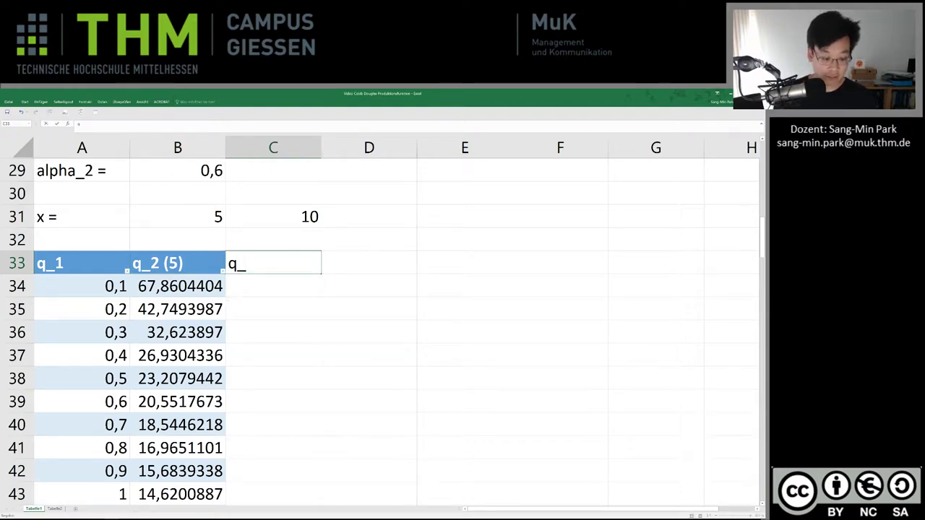
pyautogui.write('2 (1')
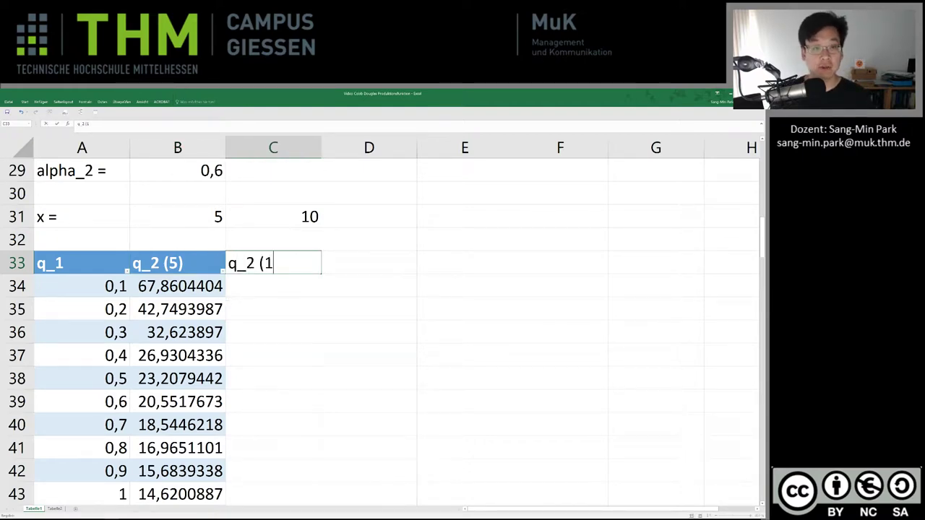
pyautogui.write('0)')
pyautogui.press('Return')
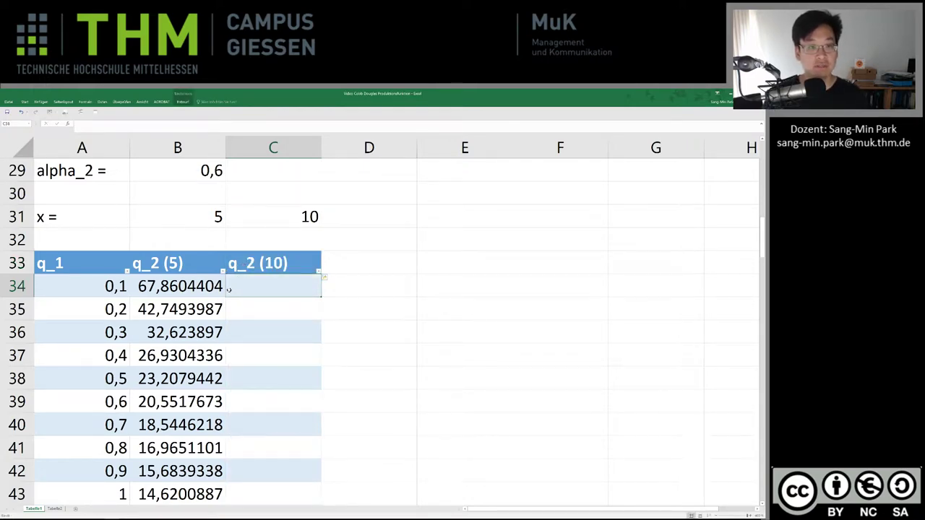
# Step: Copy B34's formula to C34 and swap $B$31 for $C$31, giving 215,443469 at 0,1
pyautogui.click(202, 287)
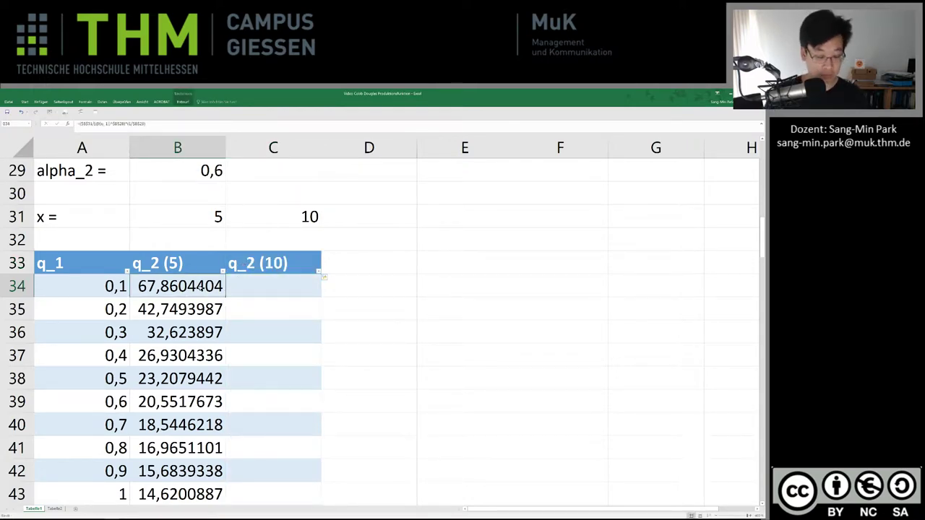
pyautogui.hotkey('ctrl', 'c')
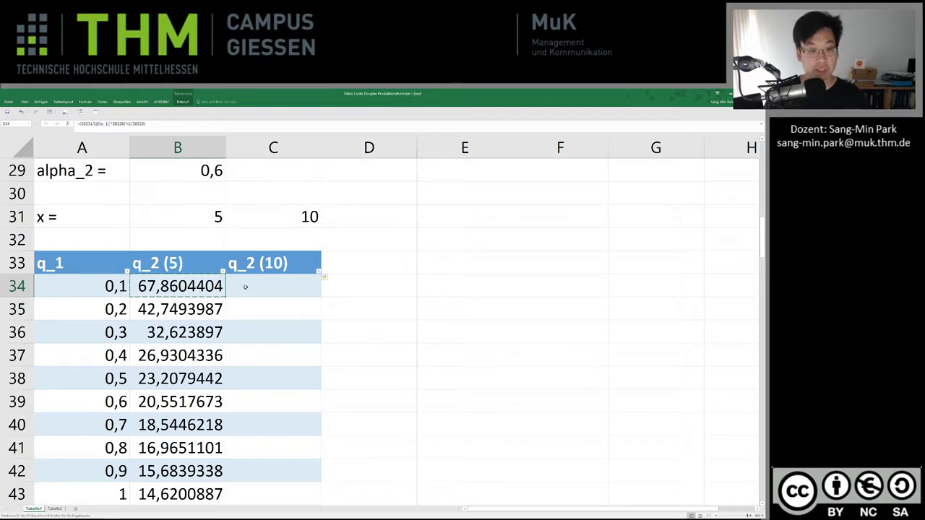
pyautogui.click(246, 287)
pyautogui.hotkey('ctrl', 'v')
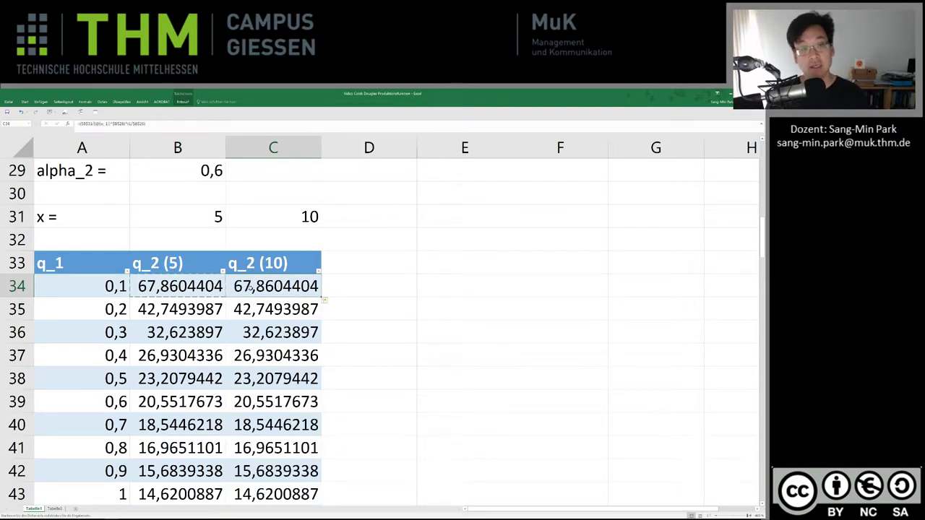
pyautogui.doubleClick(250, 287)
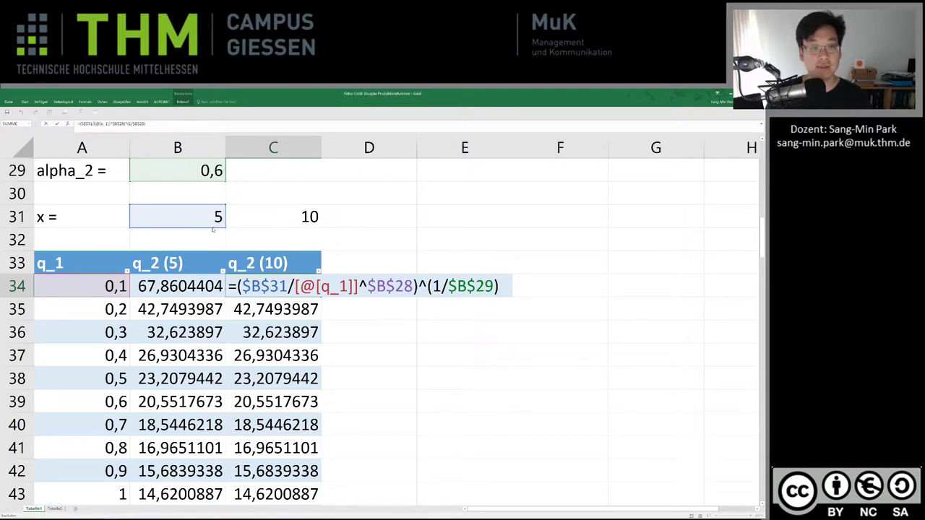
pyautogui.moveTo(215, 230); pyautogui.dragTo(247, 227)
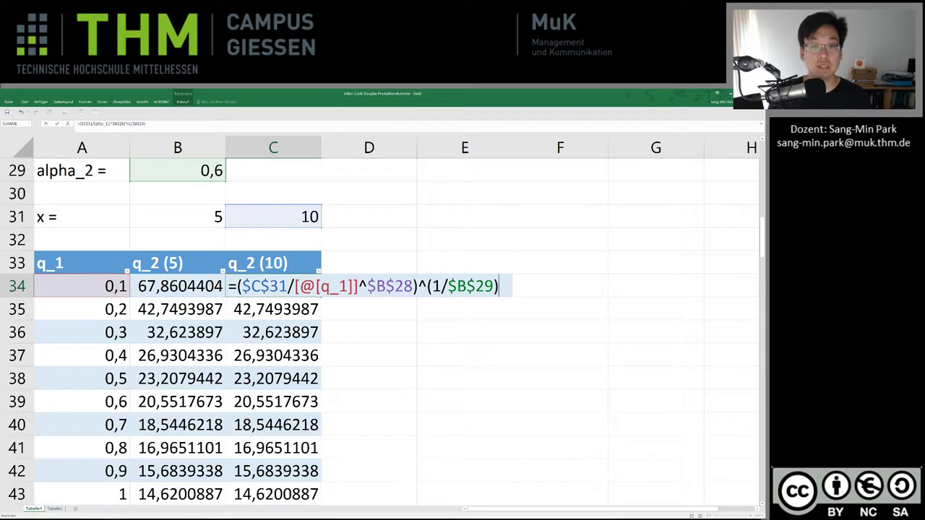
pyautogui.press('Return')
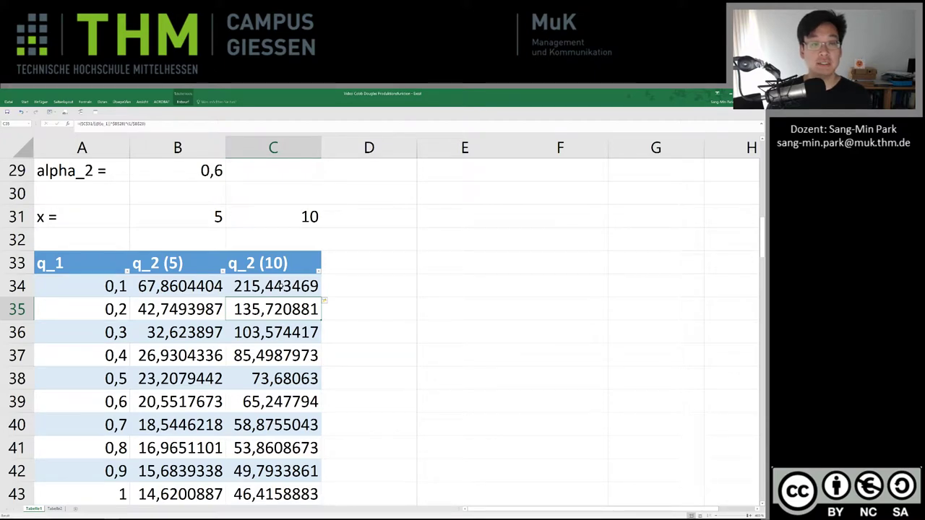
# Step: Check the C34 formula and scroll down to q_1 = 10 in row 133
pyautogui.click(281, 286)
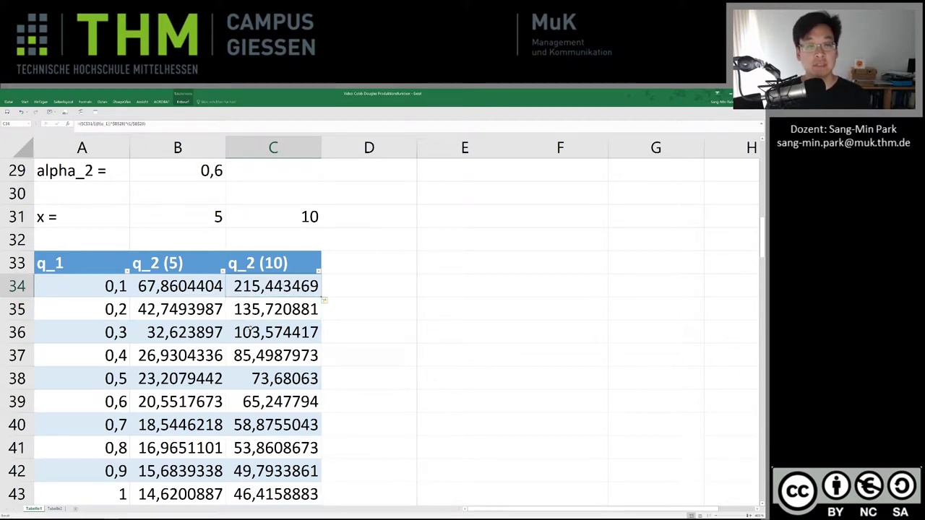
pyautogui.scroll(-1, 249, 331)
pyautogui.scroll(-1, 249, 330)
pyautogui.scroll(-1, 249, 327)
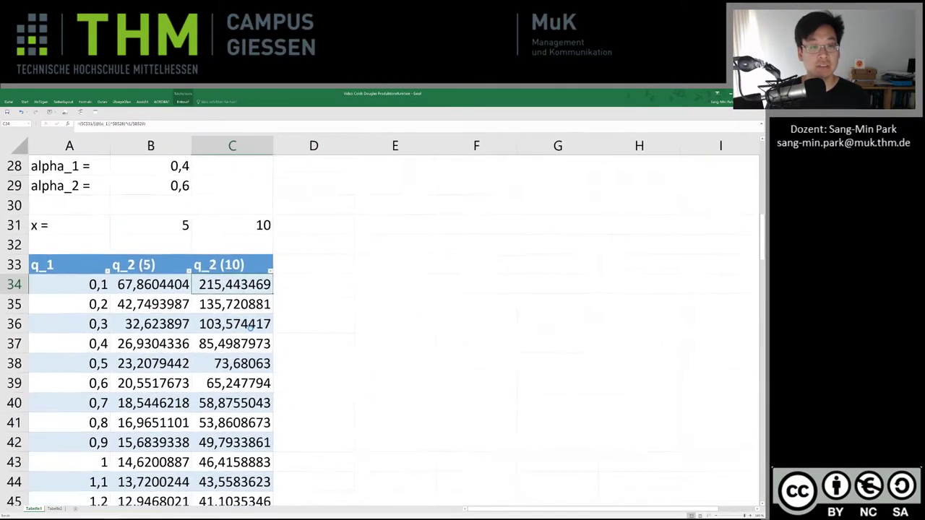
pyautogui.scroll(-1, 249, 327)
pyautogui.scroll(-1, 249, 326)
pyautogui.scroll(-1, 248, 326)
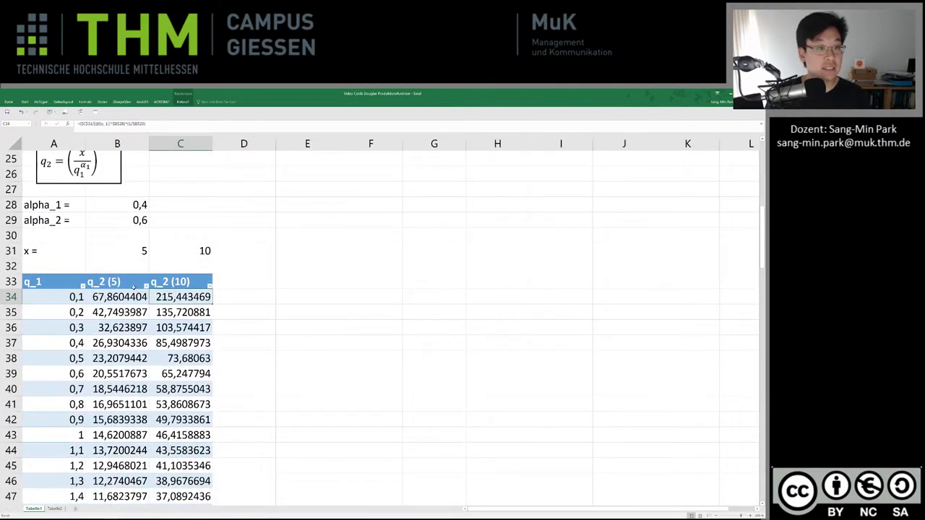
# Step: Select the whole table A33:C133 and switch to the Insert (Einfügen) ribbon
pyautogui.click(62, 282)
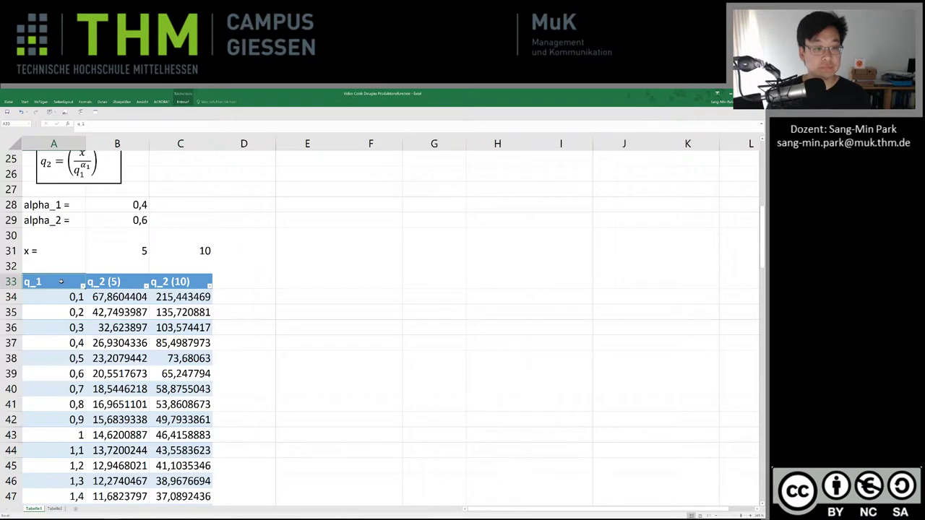
pyautogui.hotkey('ctrl', 'shift', 'Right')
pyautogui.hotkey('ctrl', 'shift', 'Down')
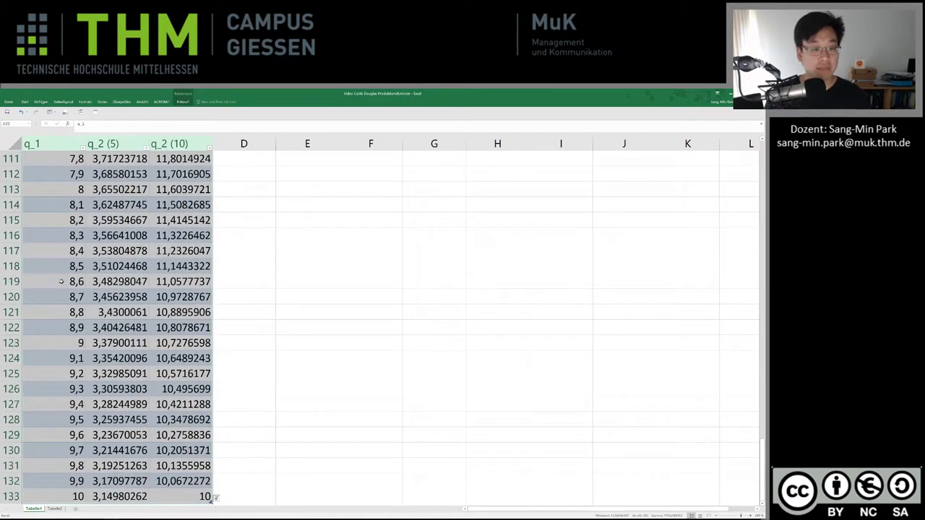
pyautogui.click(43, 102)
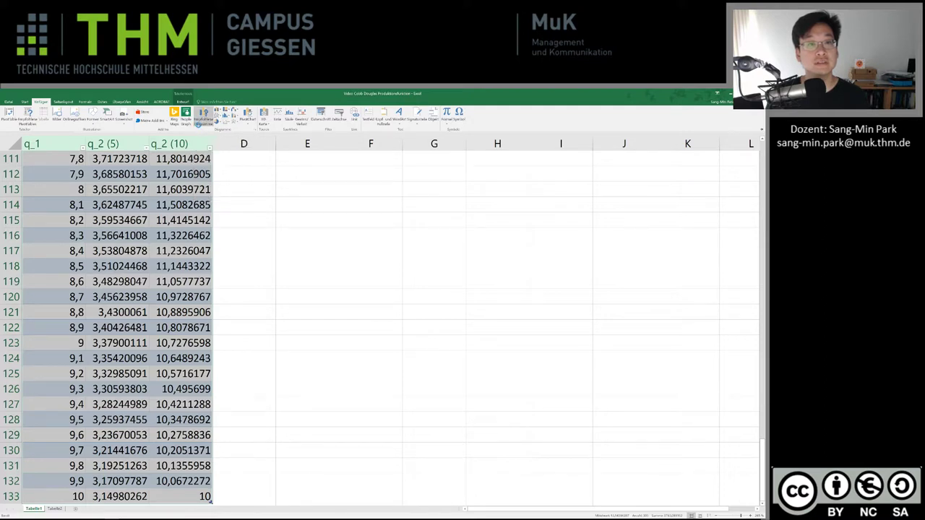
# Step: Insert the recommended line chart of q_2 (5) and q_2 (10) beside the table
pyautogui.click(199, 122)
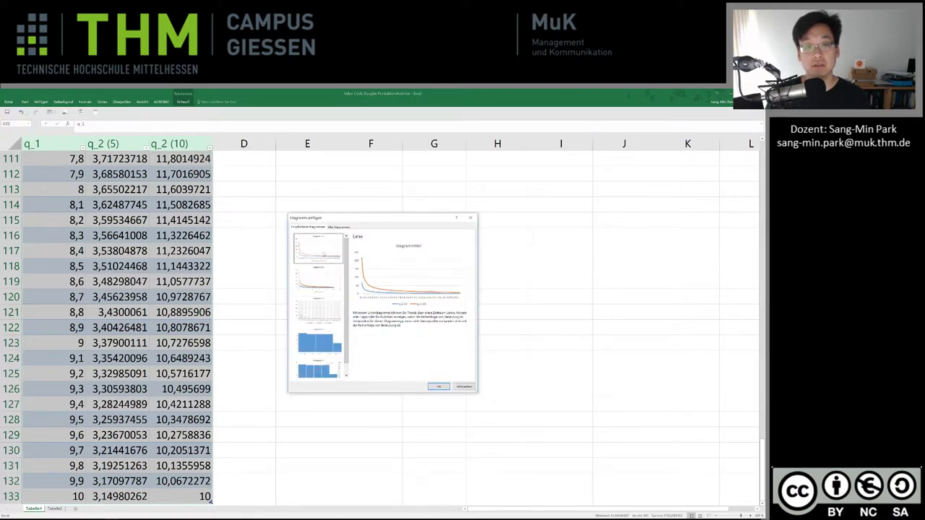
pyautogui.click(437, 387)
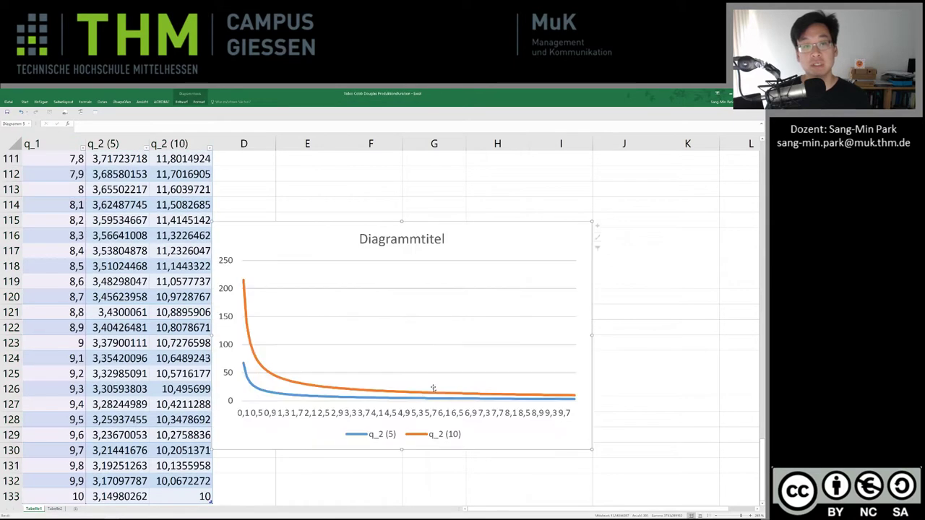
pyautogui.moveTo(330, 229); pyautogui.dragTo(377, 217)
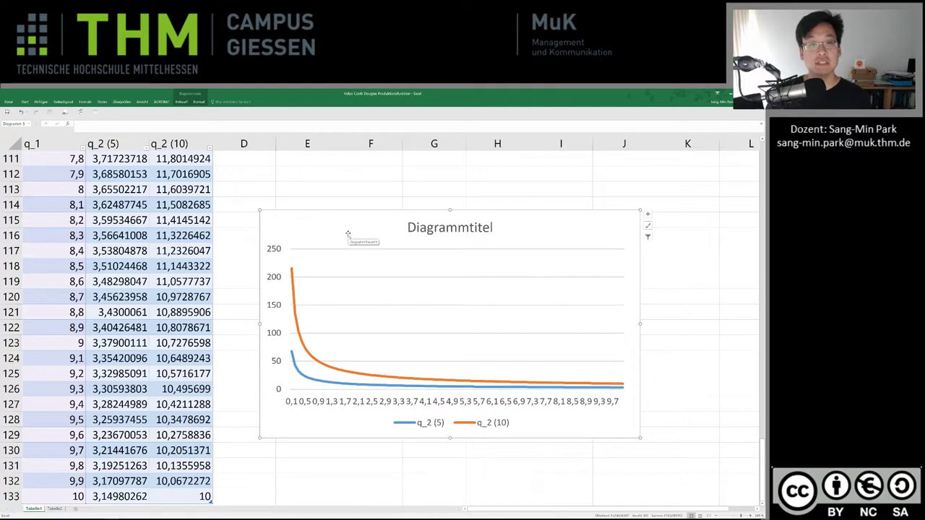
# Step: Open Daten auswählen (Select Data) for the chart and move the dialog off the table
pyautogui.rightClick(348, 234)
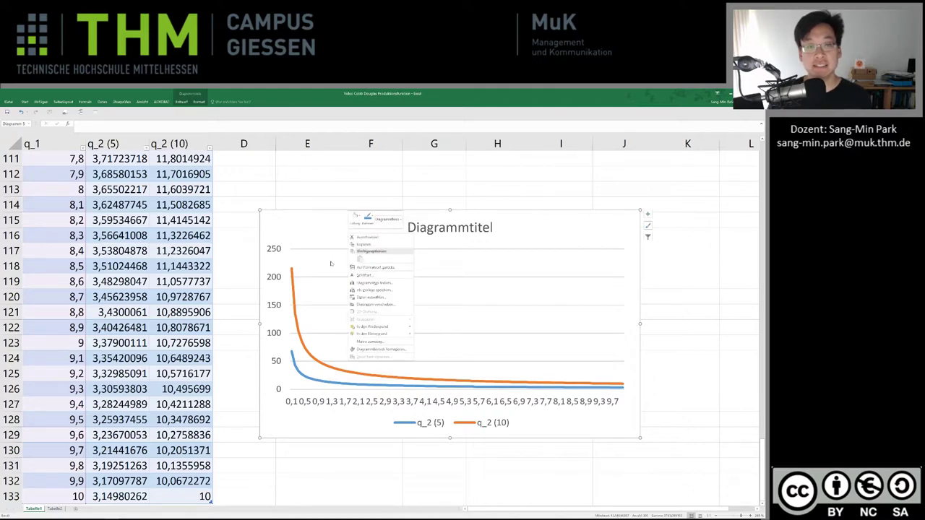
pyautogui.click(369, 298)
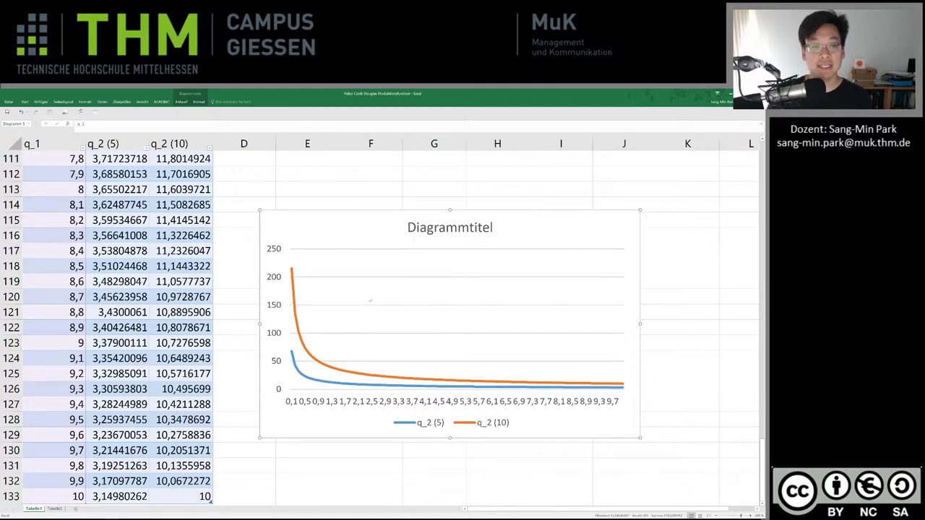
pyautogui.moveTo(202, 261); pyautogui.dragTo(352, 242)
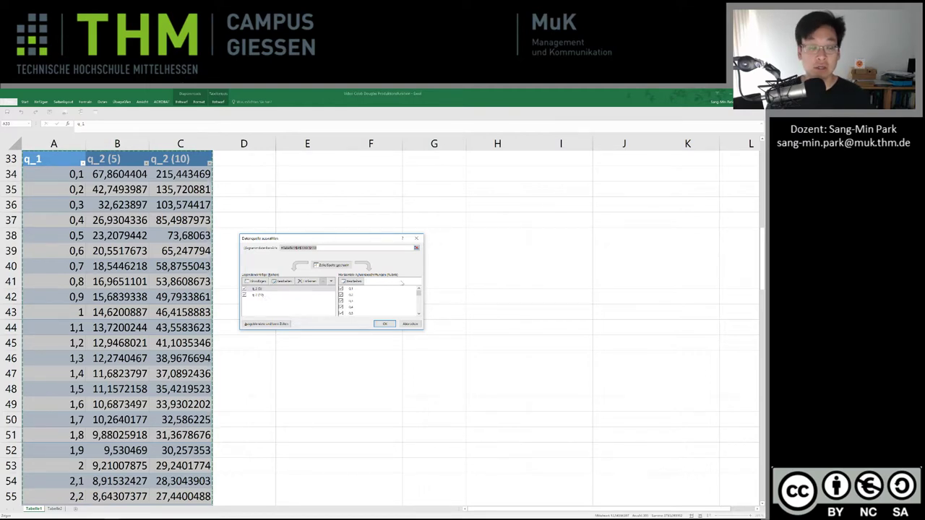
# Step: Close the Select Data Source dialog and scroll through the table
pyautogui.click(385, 324)
pyautogui.scroll(10, 384, 324)
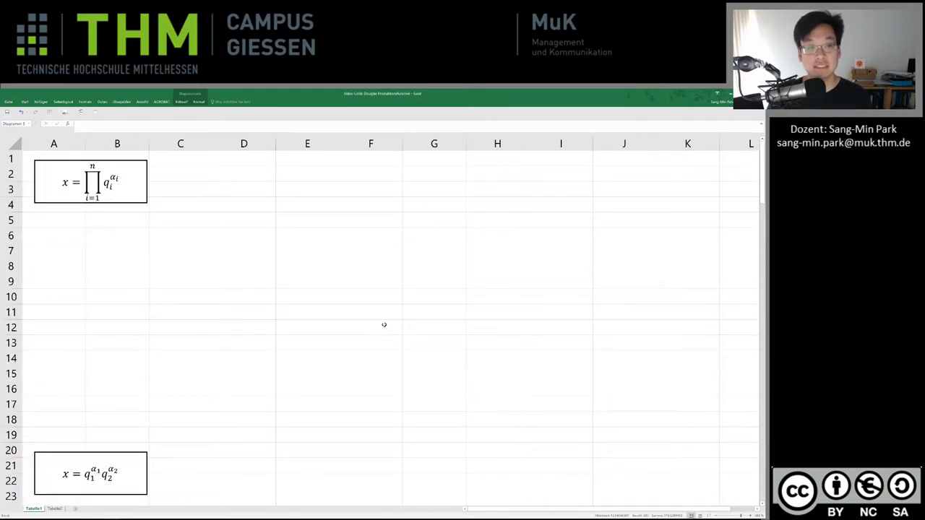
pyautogui.scroll(-12, 383, 324)
pyautogui.scroll(-11, 383, 325)
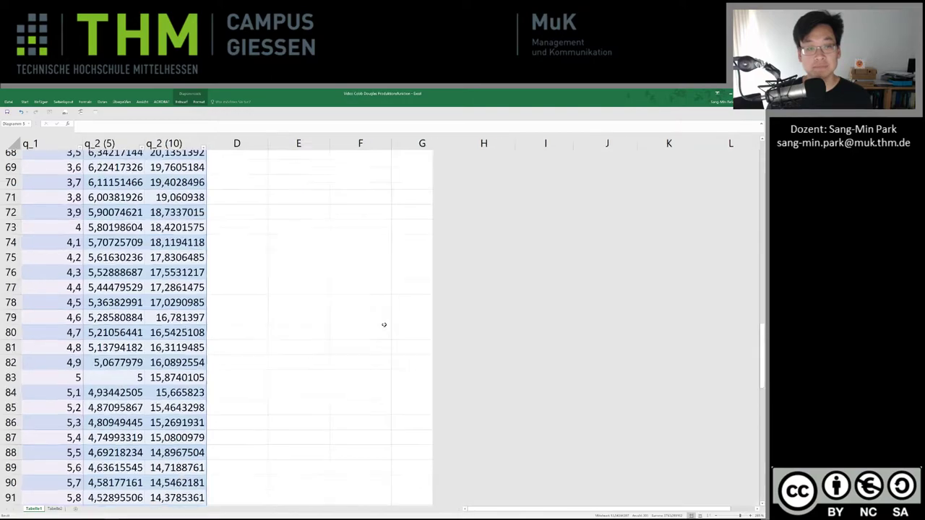
pyautogui.scroll(5, 383, 324)
pyautogui.scroll(11, 384, 325)
pyautogui.scroll(7, 384, 325)
pyautogui.scroll(-5, 383, 324)
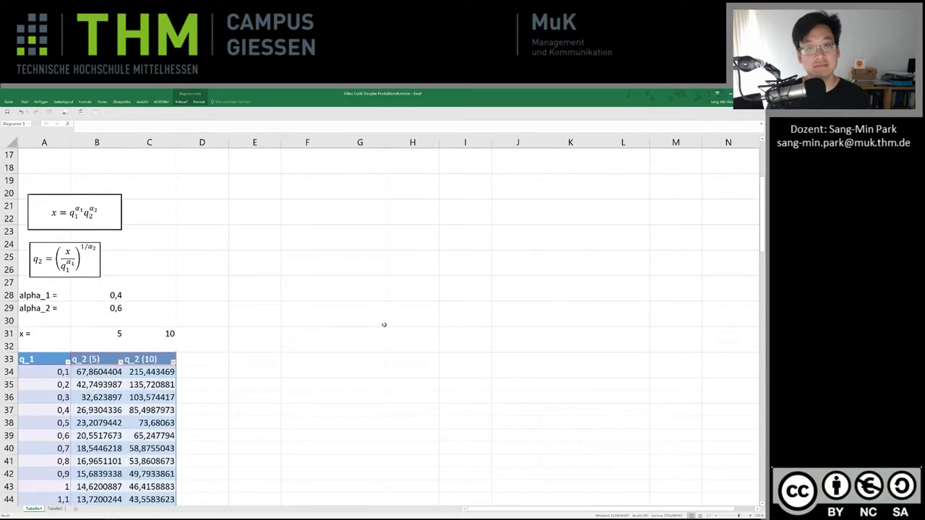
pyautogui.scroll(-4, 384, 325)
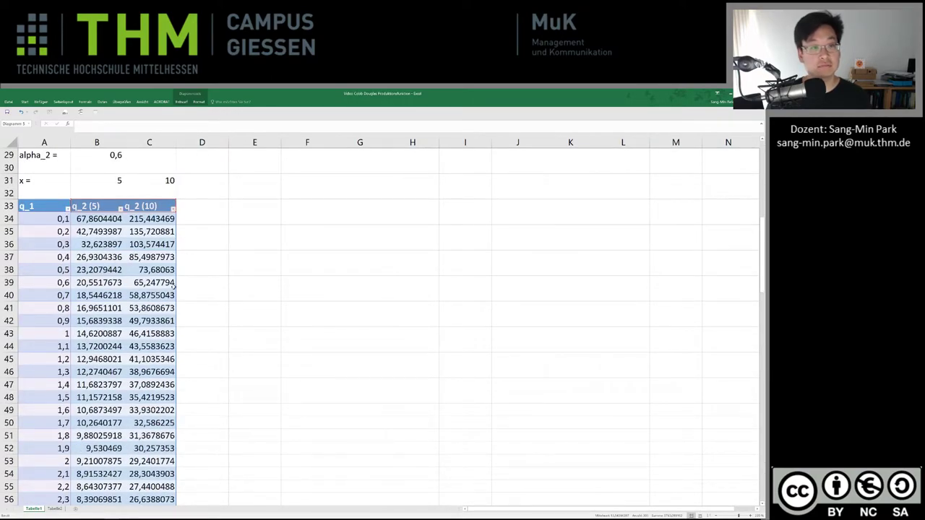
# Step: Back on Tabelle1, select the full table from the q_1 header down to row 133
pyautogui.click(55, 509)
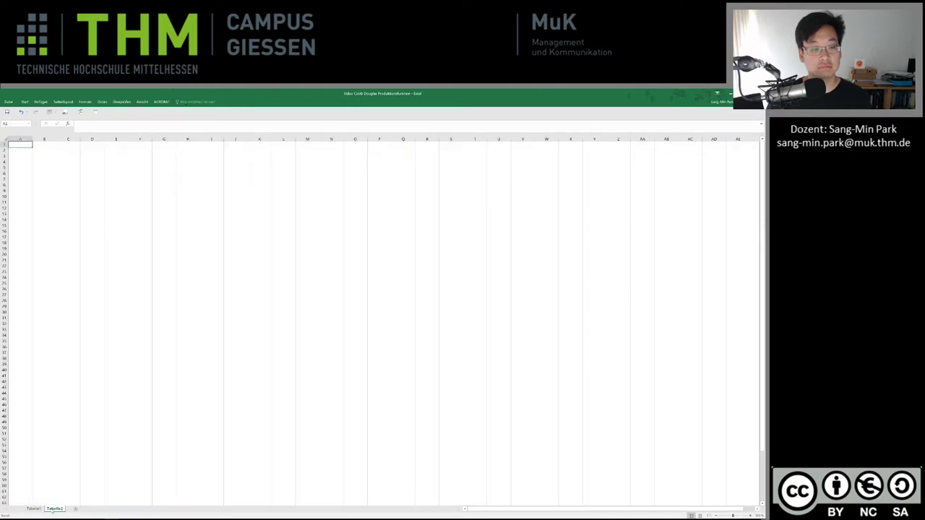
pyautogui.click(33, 509)
pyautogui.click(170, 232)
pyautogui.click(218, 228)
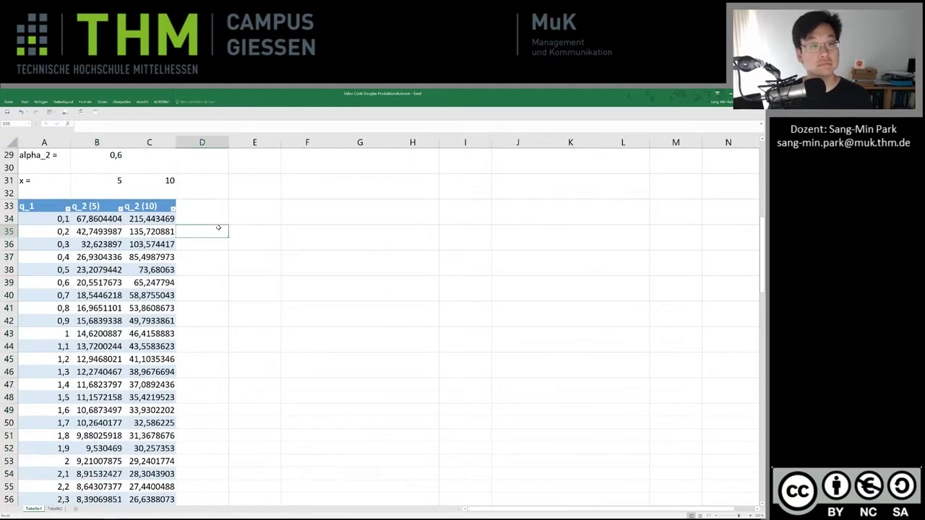
pyautogui.click(47, 207)
pyautogui.hotkey('ctrl', 'shift', 'Right')
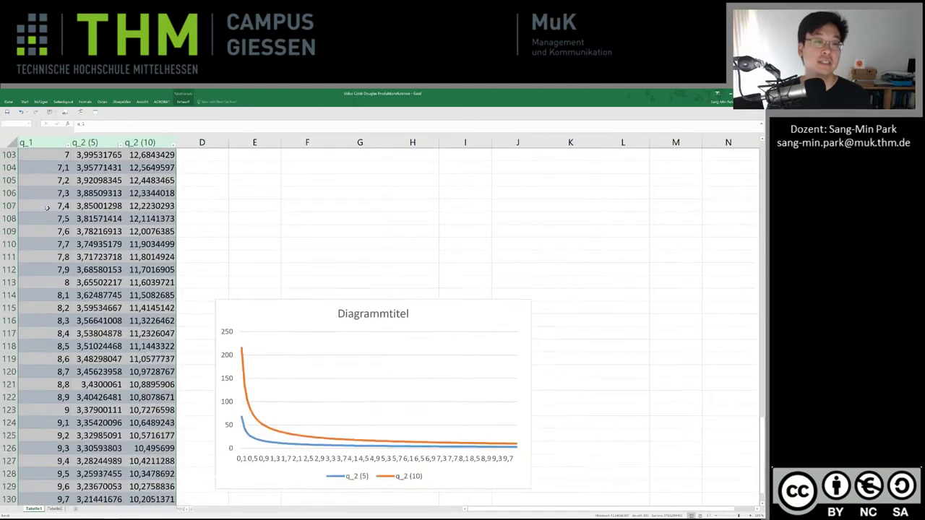
pyautogui.hotkey('ctrl', 'shift', 'Down')
# Step: Select the Diagrammtitel line chart to highlight its q_1, q_2 (5) and q_2 (10) source range
pyautogui.click(299, 278)
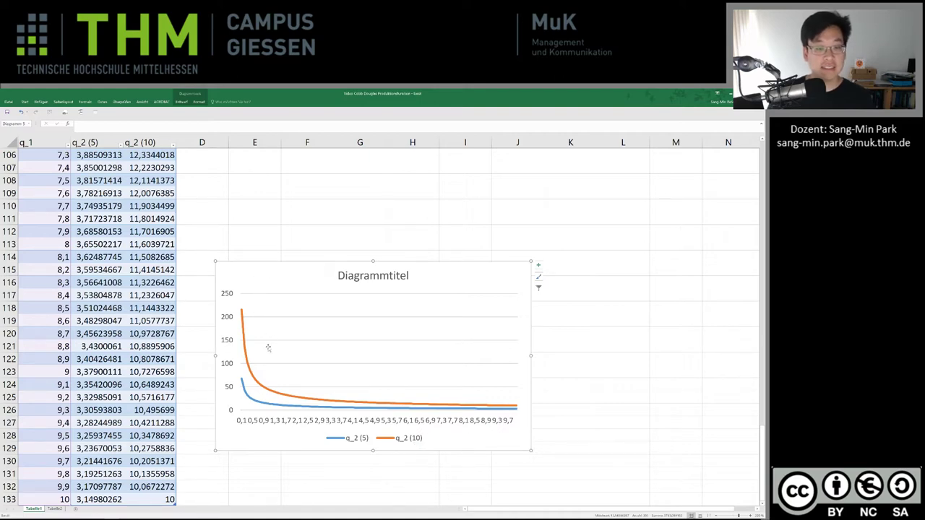
# Step: Snap the Excel isoquant workbook to the right half, beside WolframAlpha on the left
pyautogui.scroll(12, 284, 354)
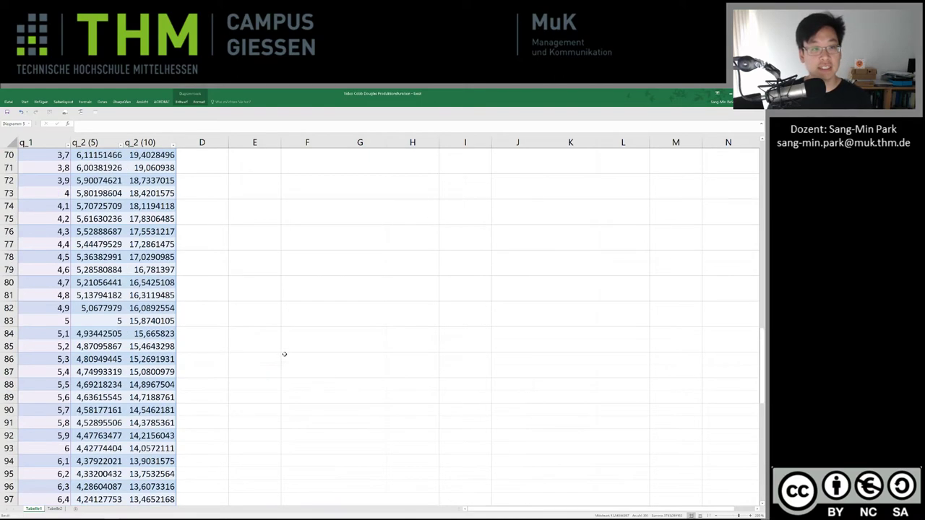
pyautogui.scroll(10, 284, 354)
pyautogui.scroll(13, 284, 354)
pyautogui.scroll(-1, 284, 354)
pyautogui.scroll(-3, 284, 354)
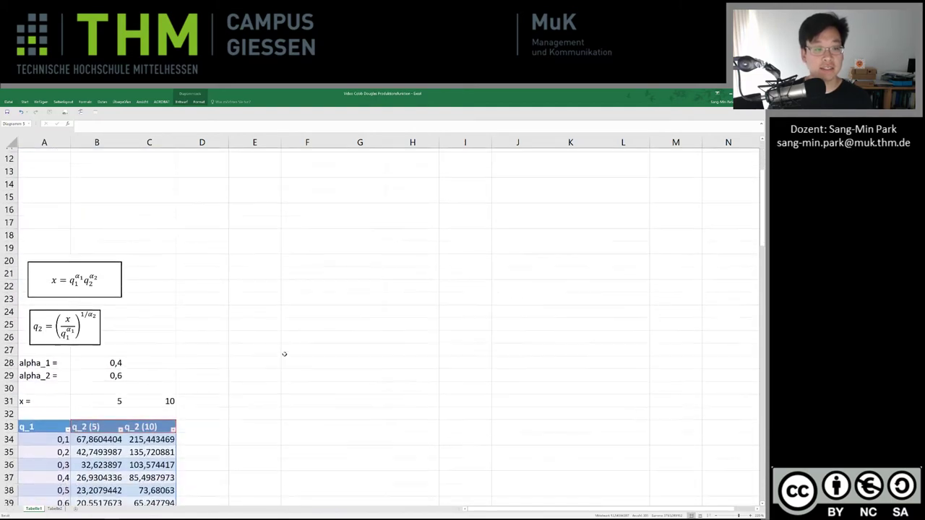
pyautogui.scroll(-3, 284, 354)
pyautogui.scroll(-1, 284, 354)
pyautogui.scroll(-20, 284, 354)
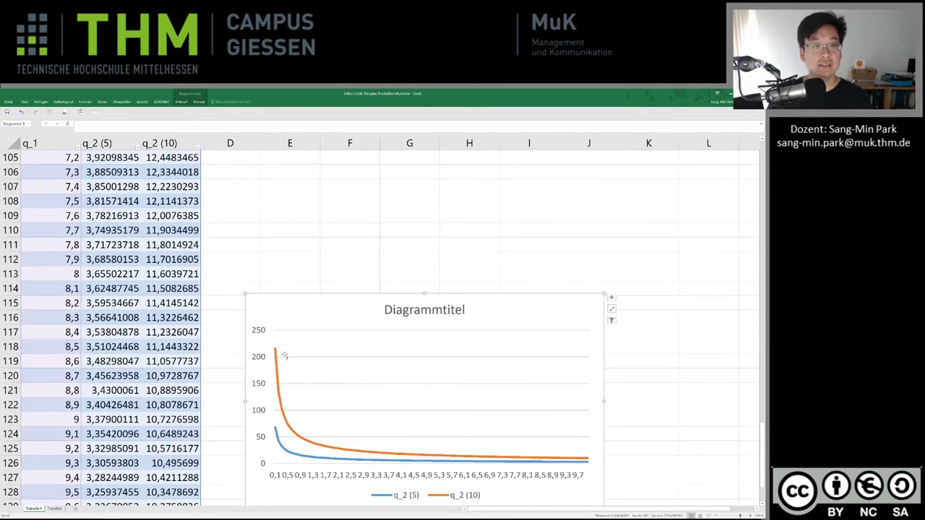
pyautogui.scroll(3, 285, 355)
pyautogui.scroll(12, 285, 355)
pyautogui.scroll(9, 285, 355)
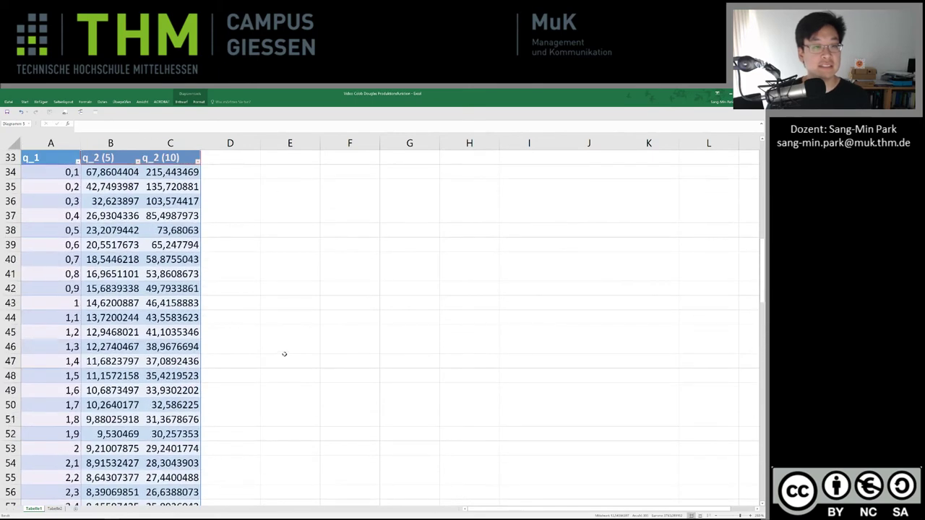
pyautogui.scroll(5, 285, 356)
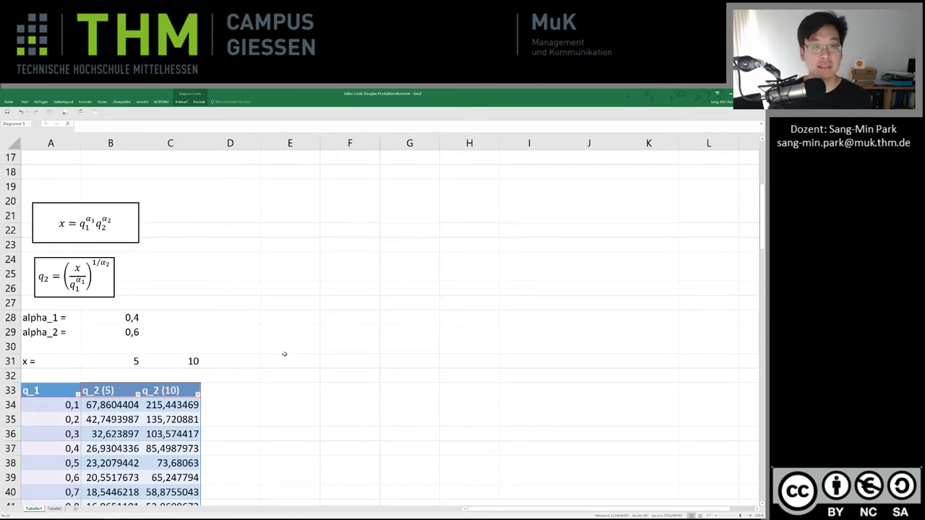
pyautogui.press('super+Right')
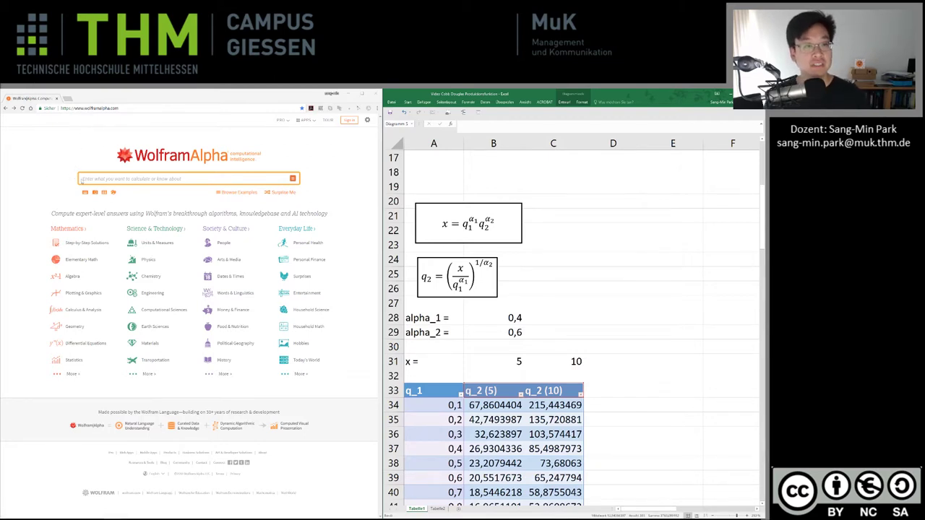
# Step: Enter the WolframAlpha plot query for the x=5 isoquant, q2 = (5/q1^0.4)^0.6
pyautogui.click(82, 179)
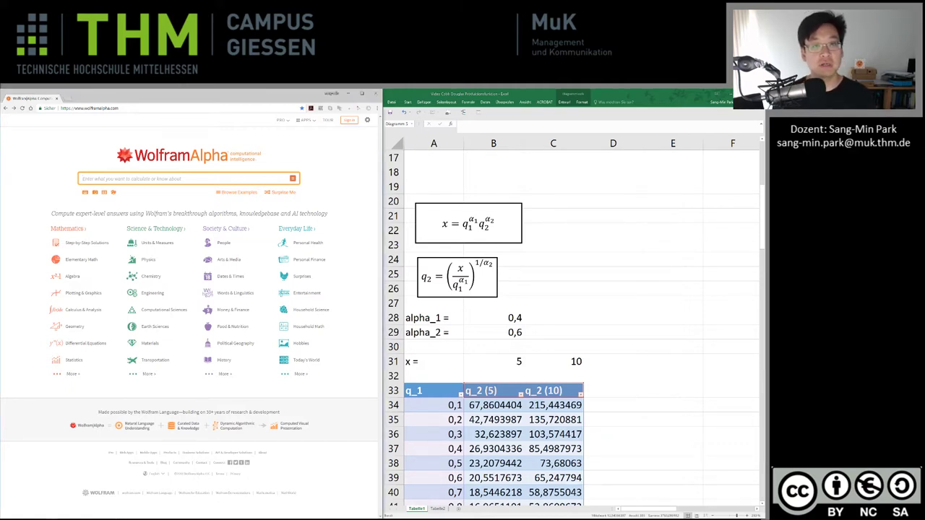
pyautogui.write('plot')
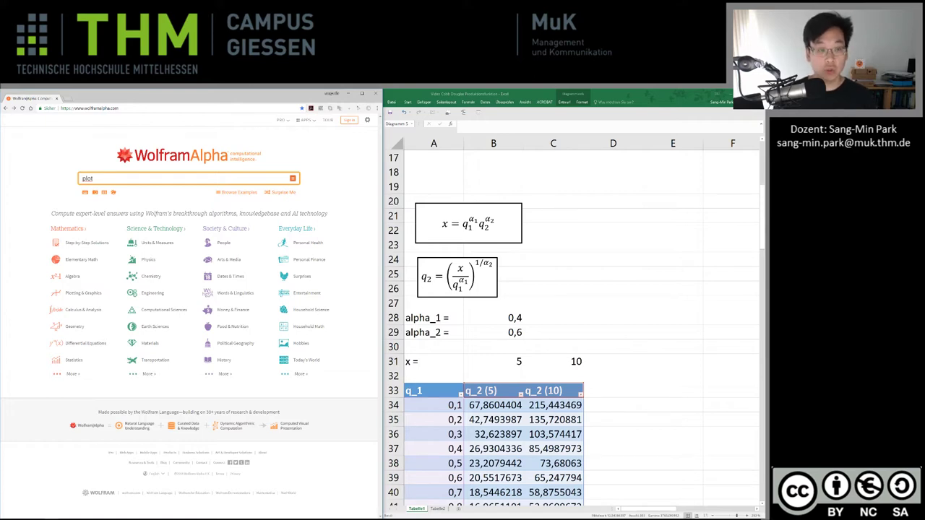
pyautogui.write(' q2 =')
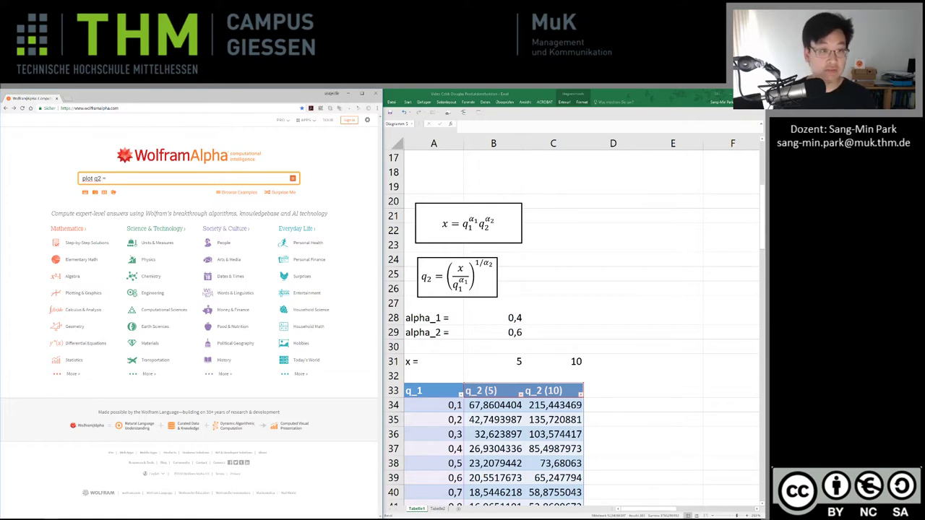
pyautogui.write('(')
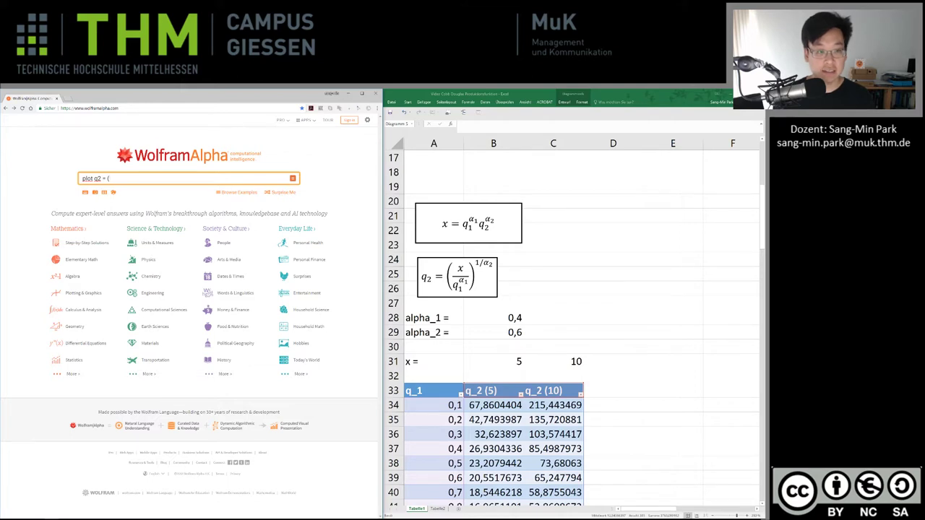
pyautogui.write('x)^')
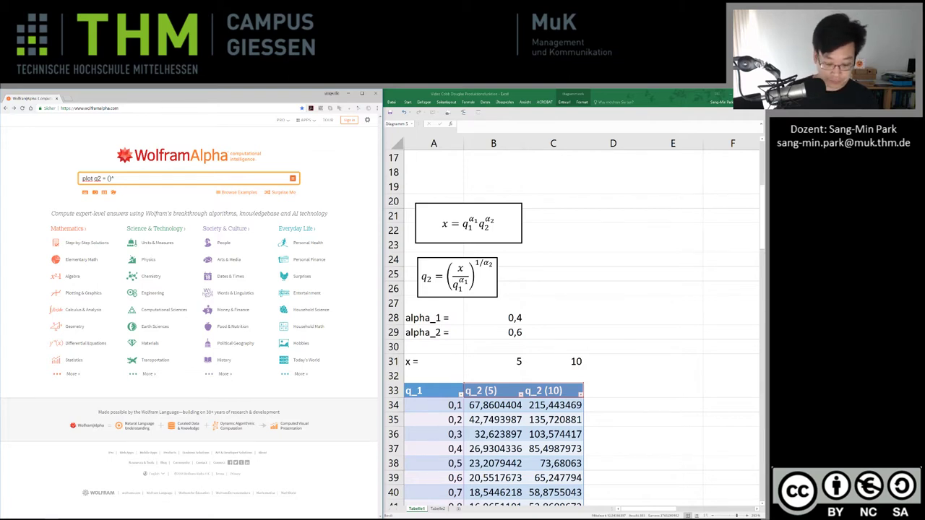
pyautogui.write('0.6')
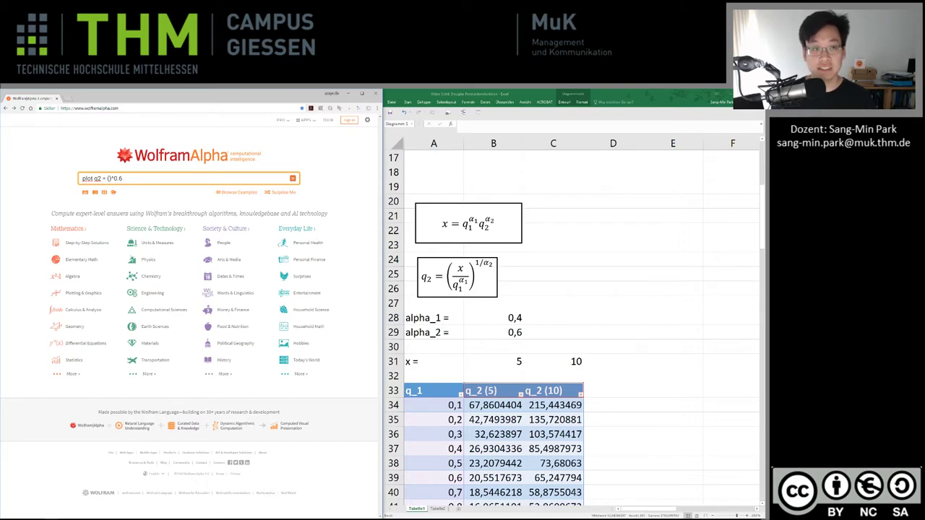
pyautogui.write('5/')
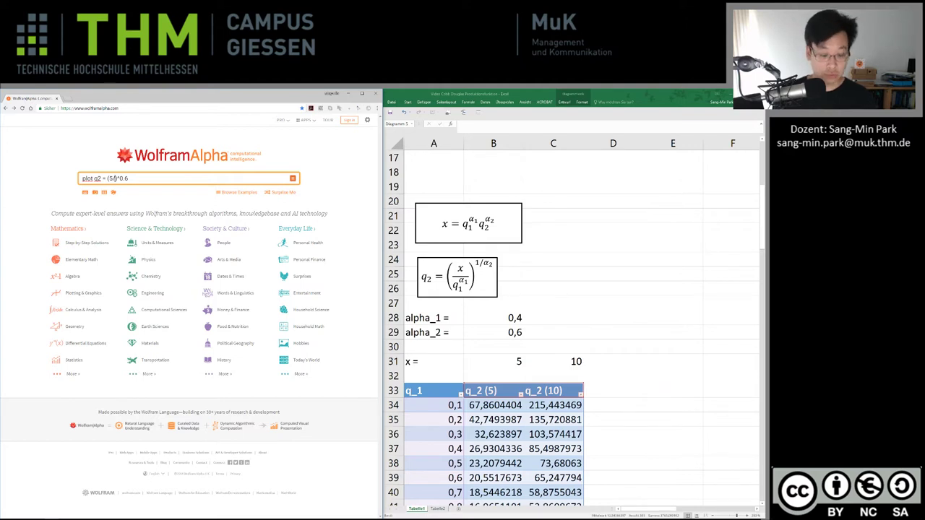
pyautogui.write('q1')
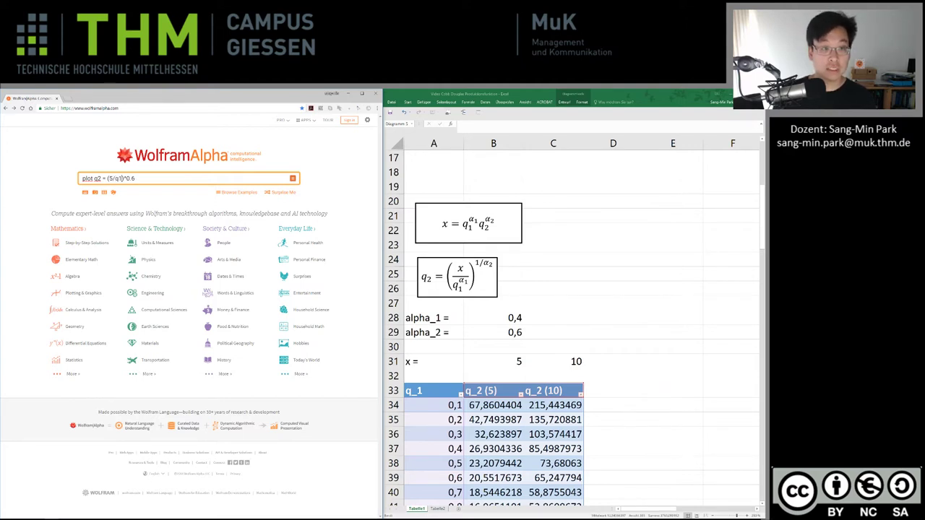
pyautogui.write('^')
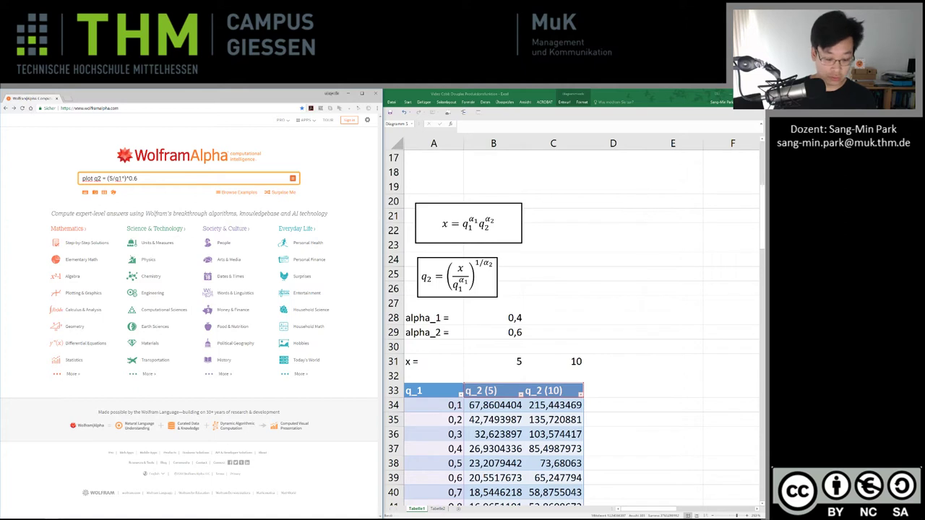
pyautogui.write('0.4')
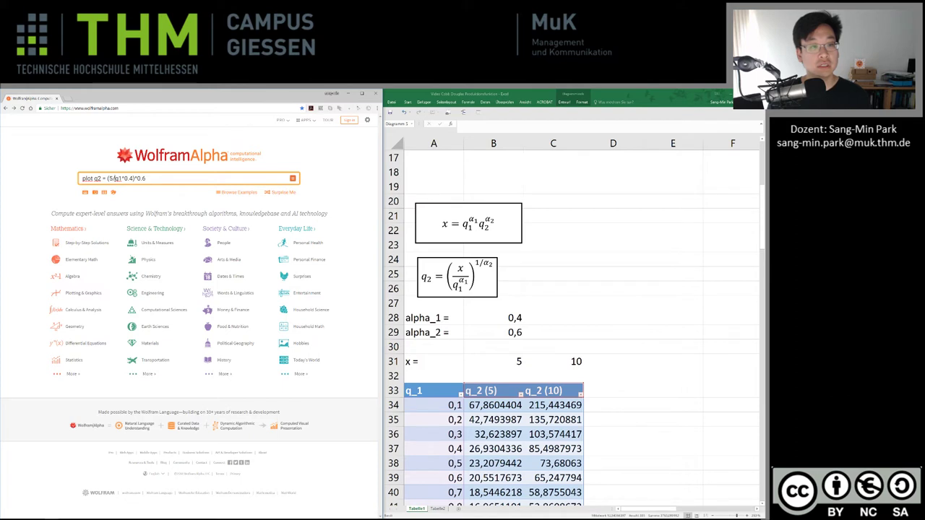
# Step: Add a second copy of the equation with 10 in place of 5
pyautogui.click(94, 178)
pyautogui.write('(')
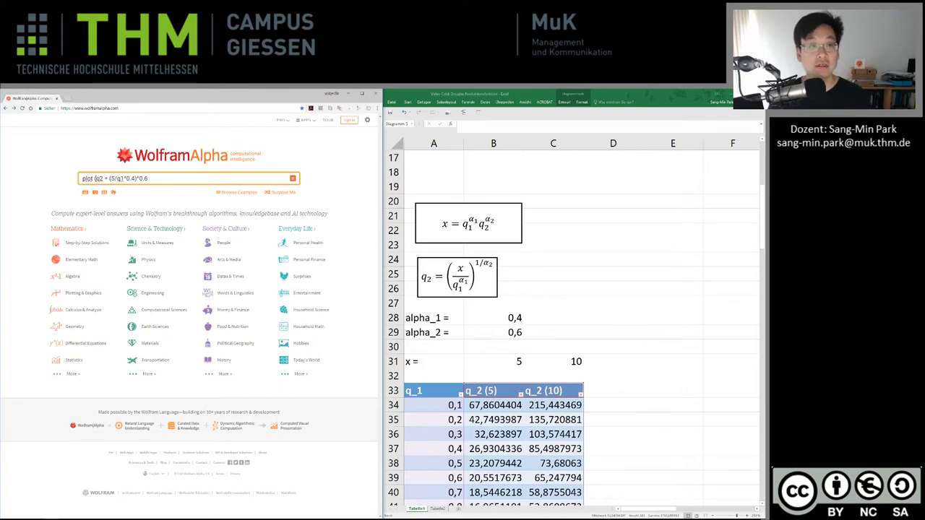
pyautogui.moveTo(150, 179); pyautogui.dragTo(93, 178)
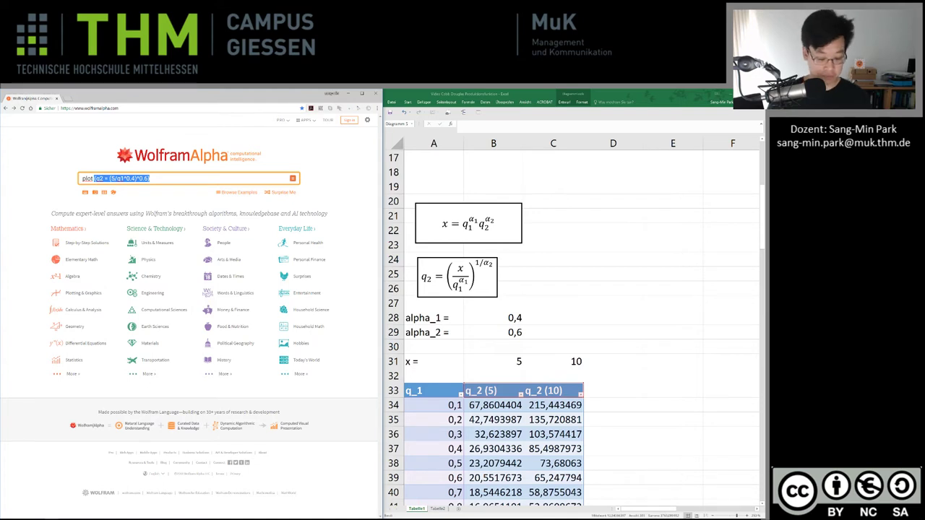
pyautogui.click(93, 178)
pyautogui.write('(q2 = (5/q1^0.4)^0.6)')
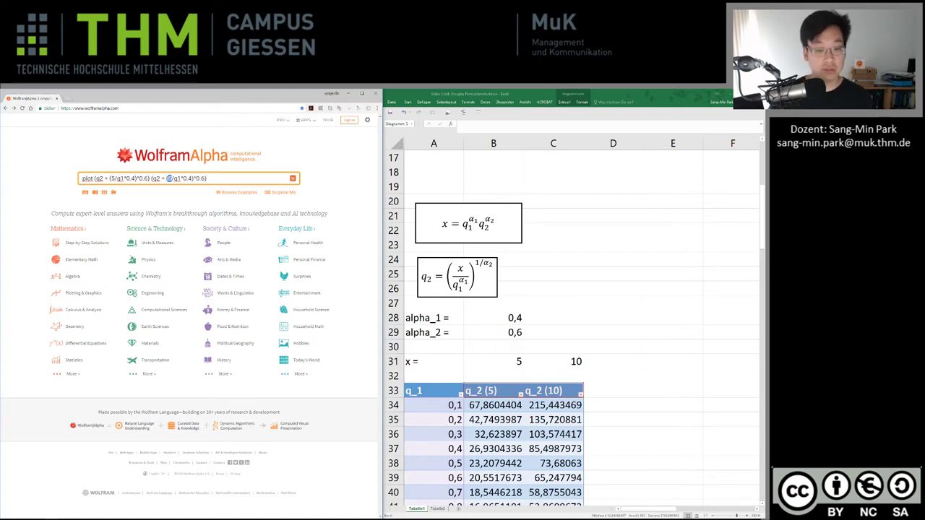
pyautogui.write('10')
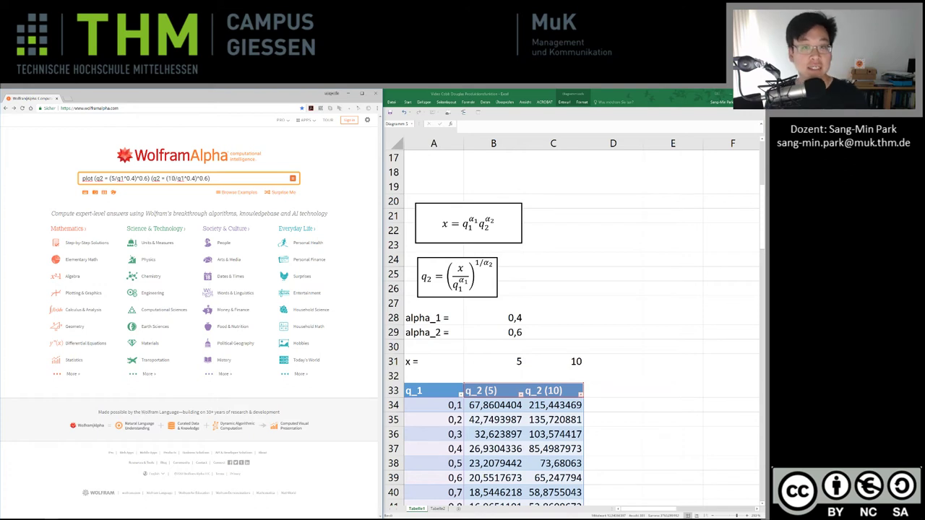
# Step: Submit the query to plot q2 = (5/q1^0.4)^0.6 and q2 = (10/q1^0.4)^0.6
pyautogui.press('Return')
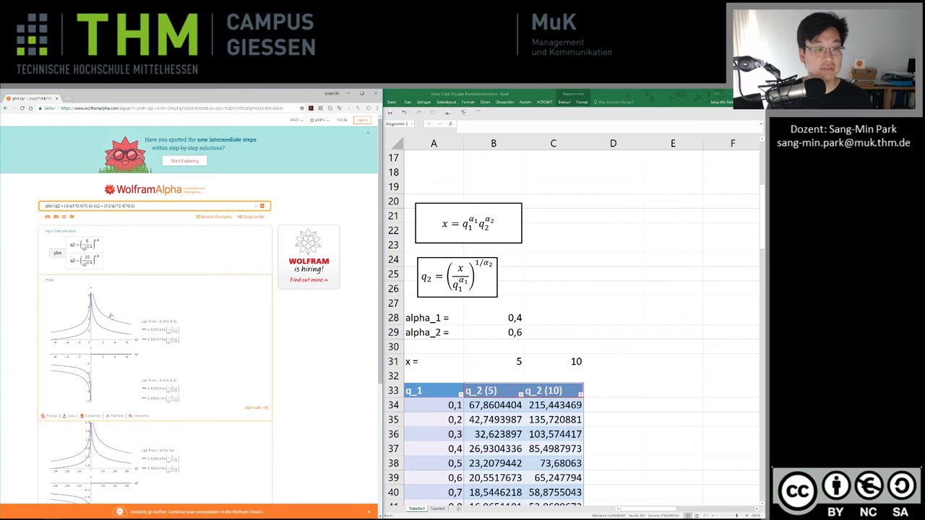
pyautogui.moveTo(92, 318)
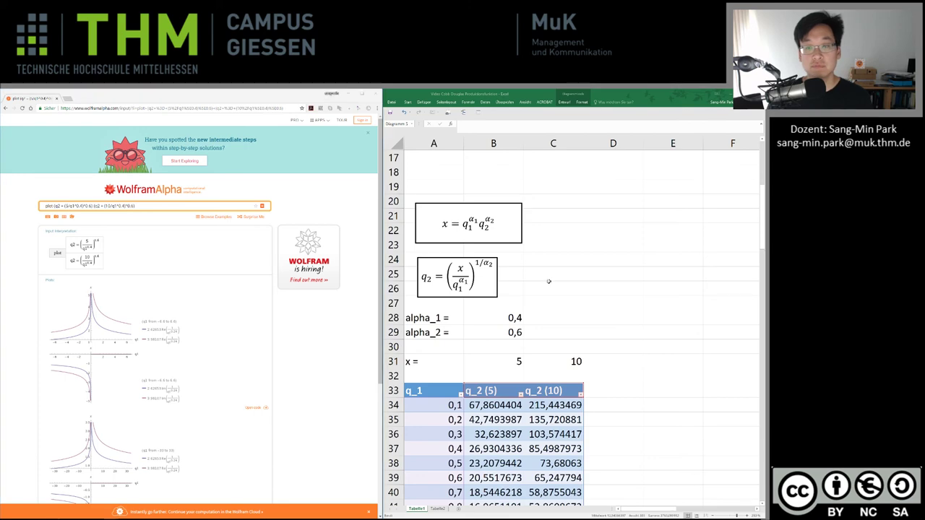
# Step: Bring Excel's line chart of the q_2 (5) and q_2 (10) curves into view
pyautogui.click(651, 376)
pyautogui.click(581, 401)
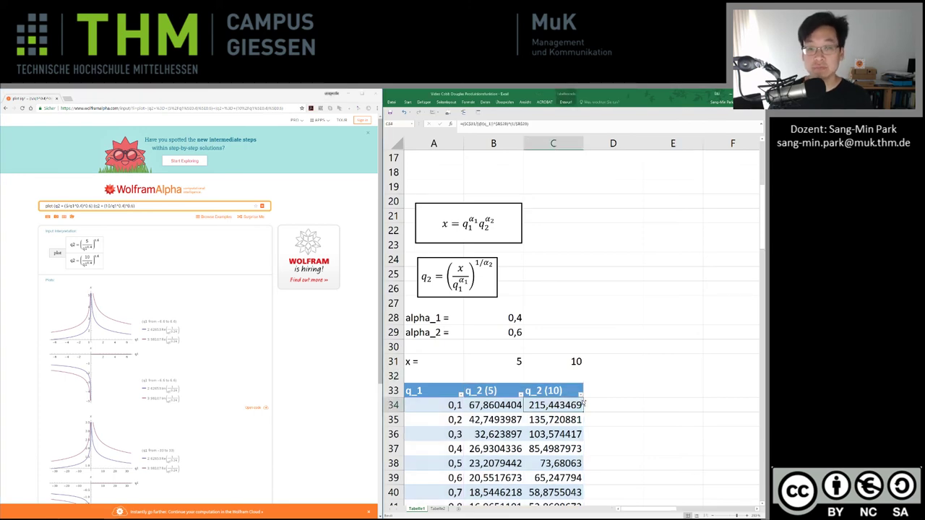
pyautogui.hotkey('ctrl', 'Down')
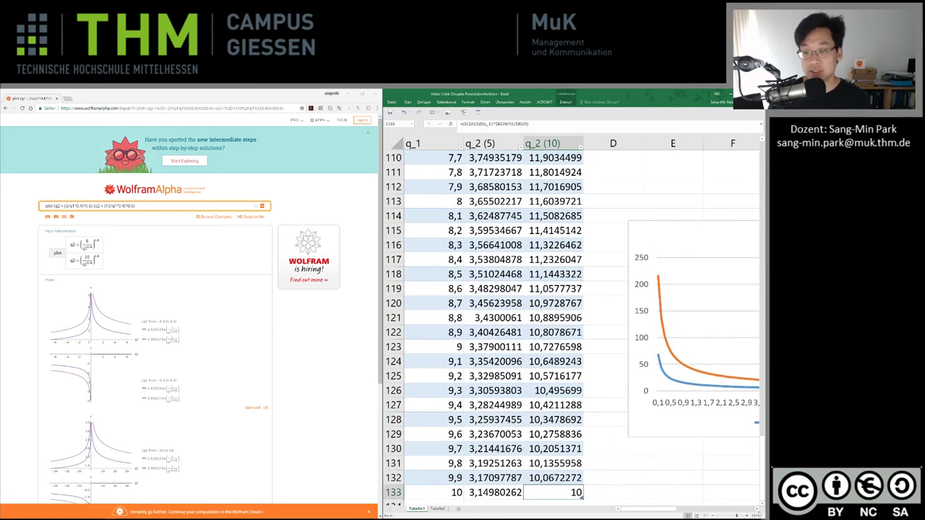
pyautogui.hscroll(5, 757, 512)
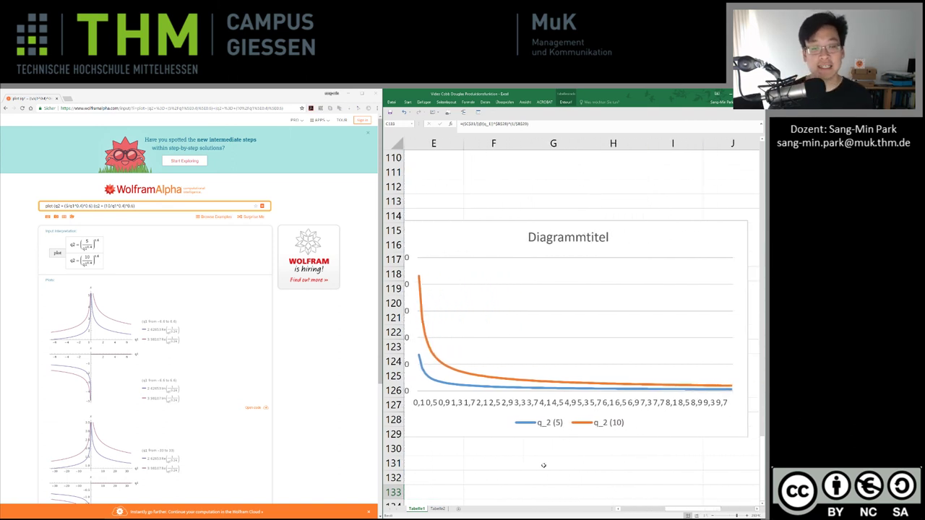
pyautogui.scroll(-1, 520, 439)
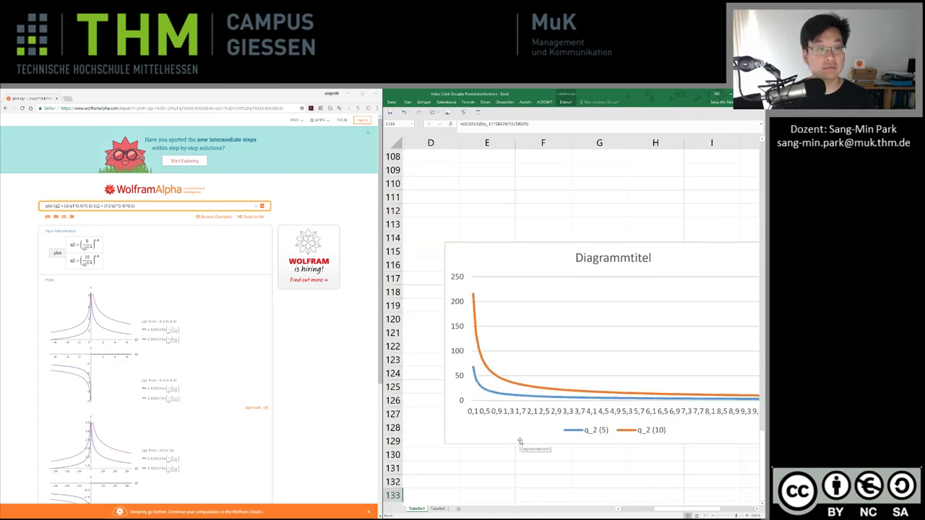